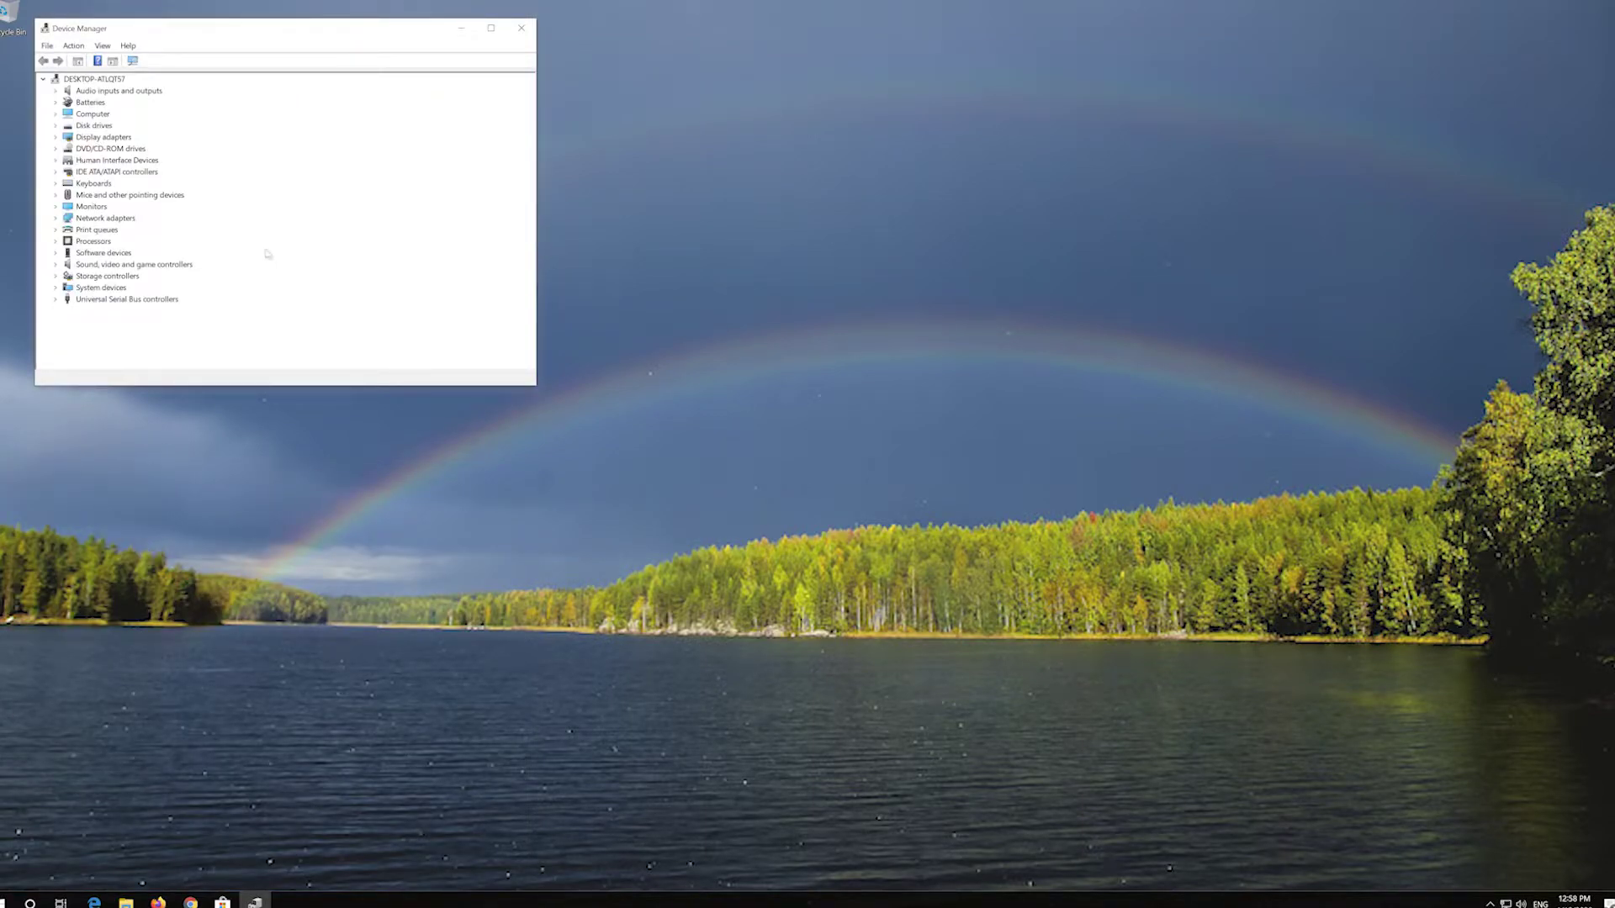
# Run an automatic search for updated driver software for the VirtualBox Graphics Adapter for Windows 8+ from its driver properties.
pyautogui.moveTo(323, 37); pyautogui.dragTo(755, 292)
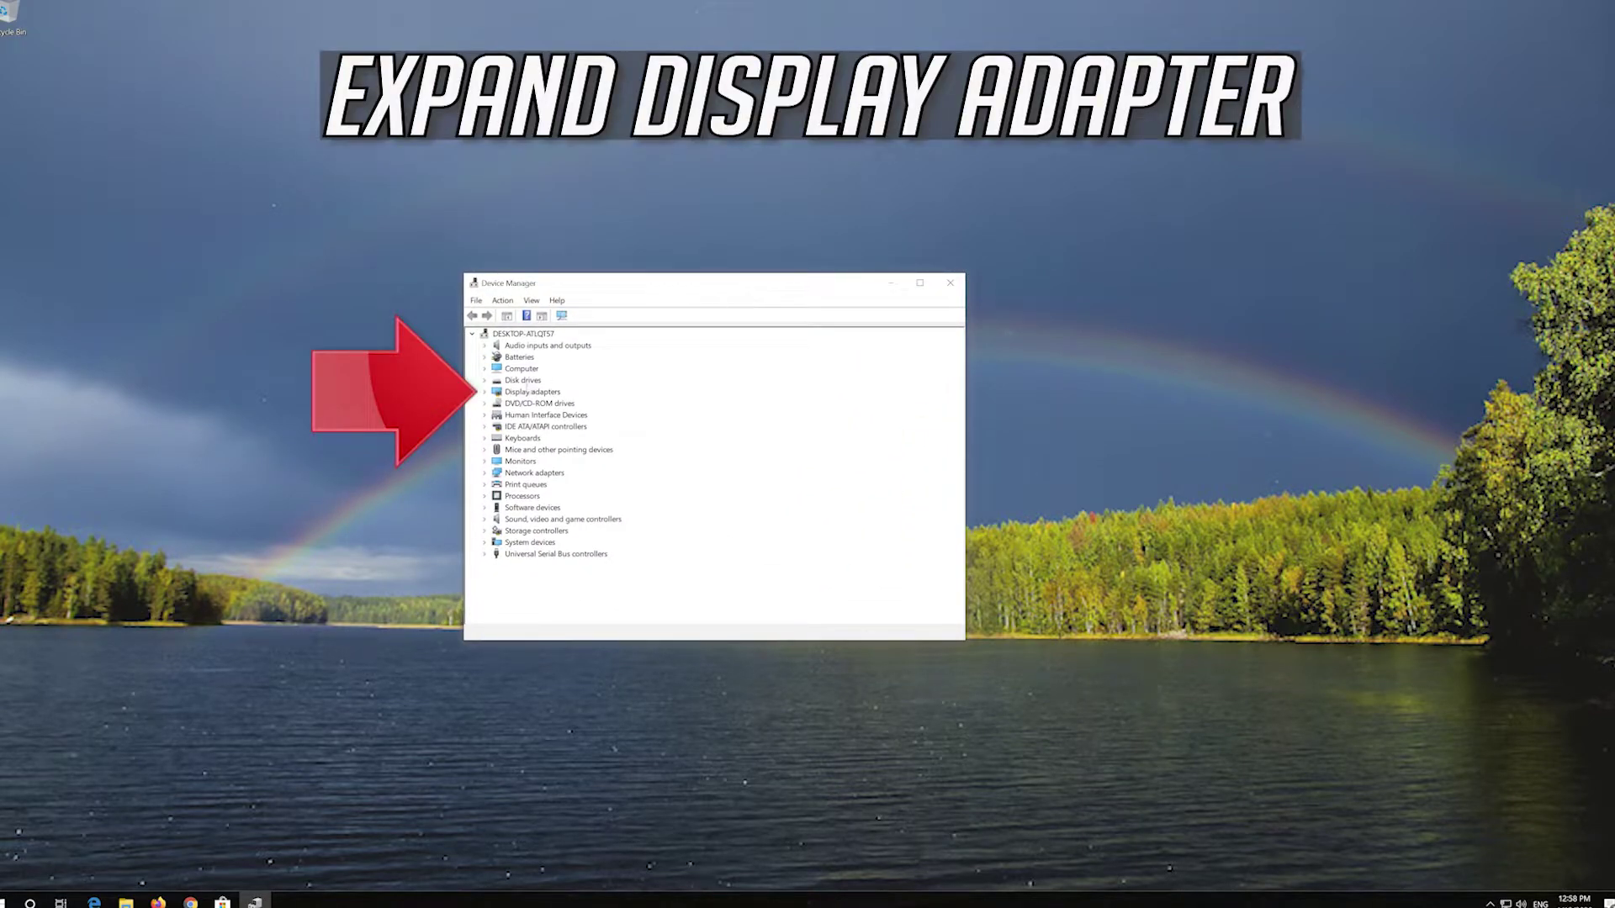
pyautogui.click(484, 393)
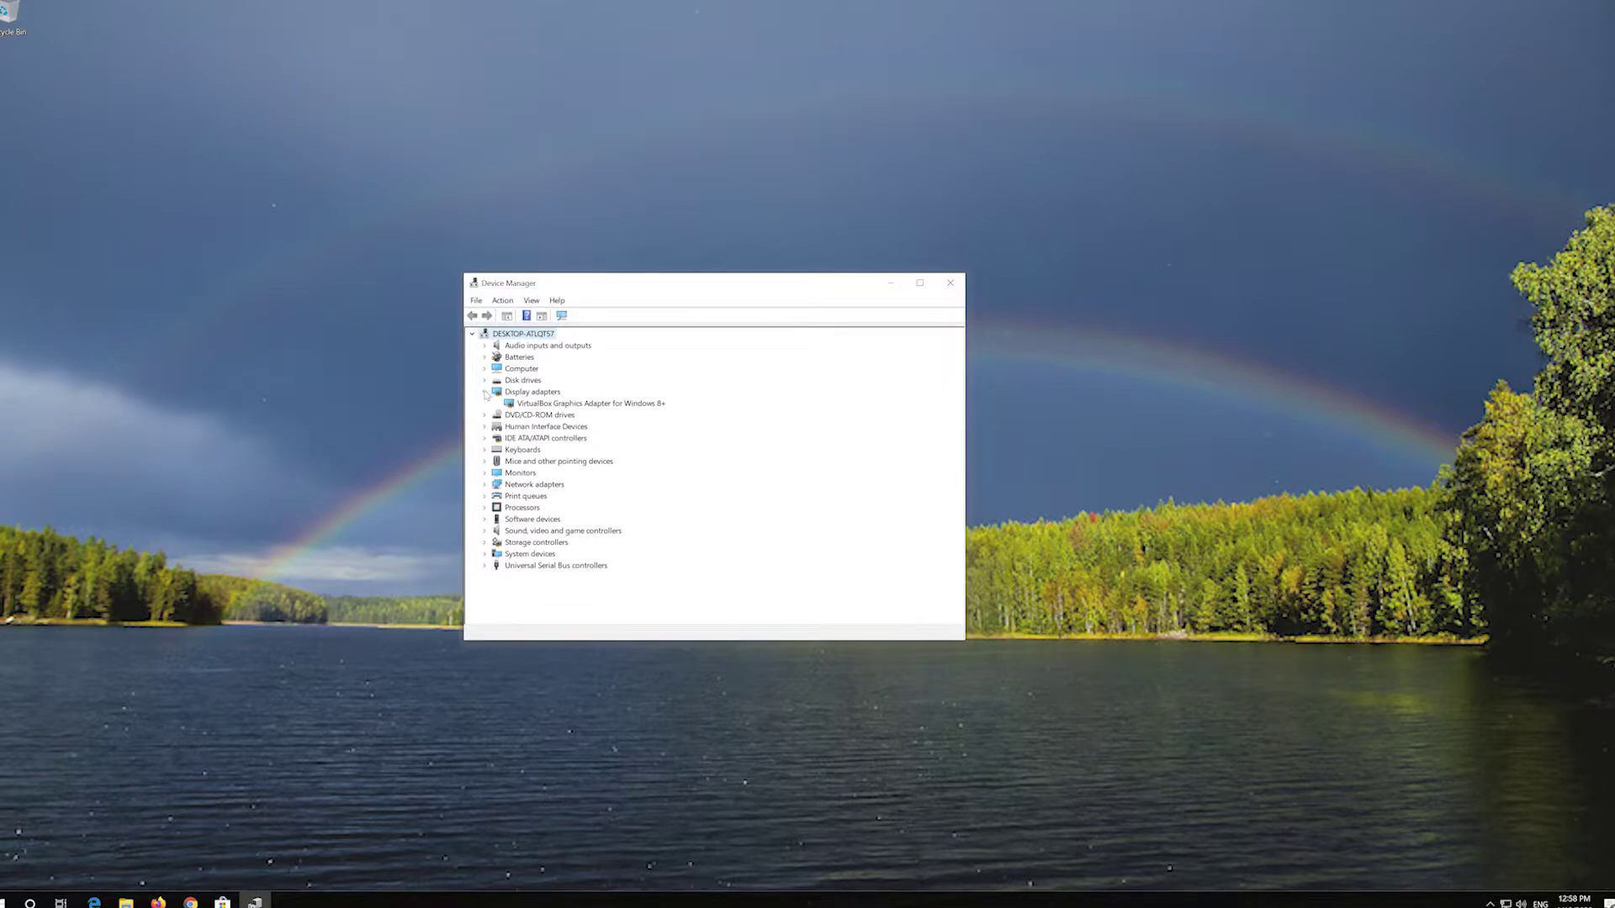
pyautogui.rightClick(537, 404)
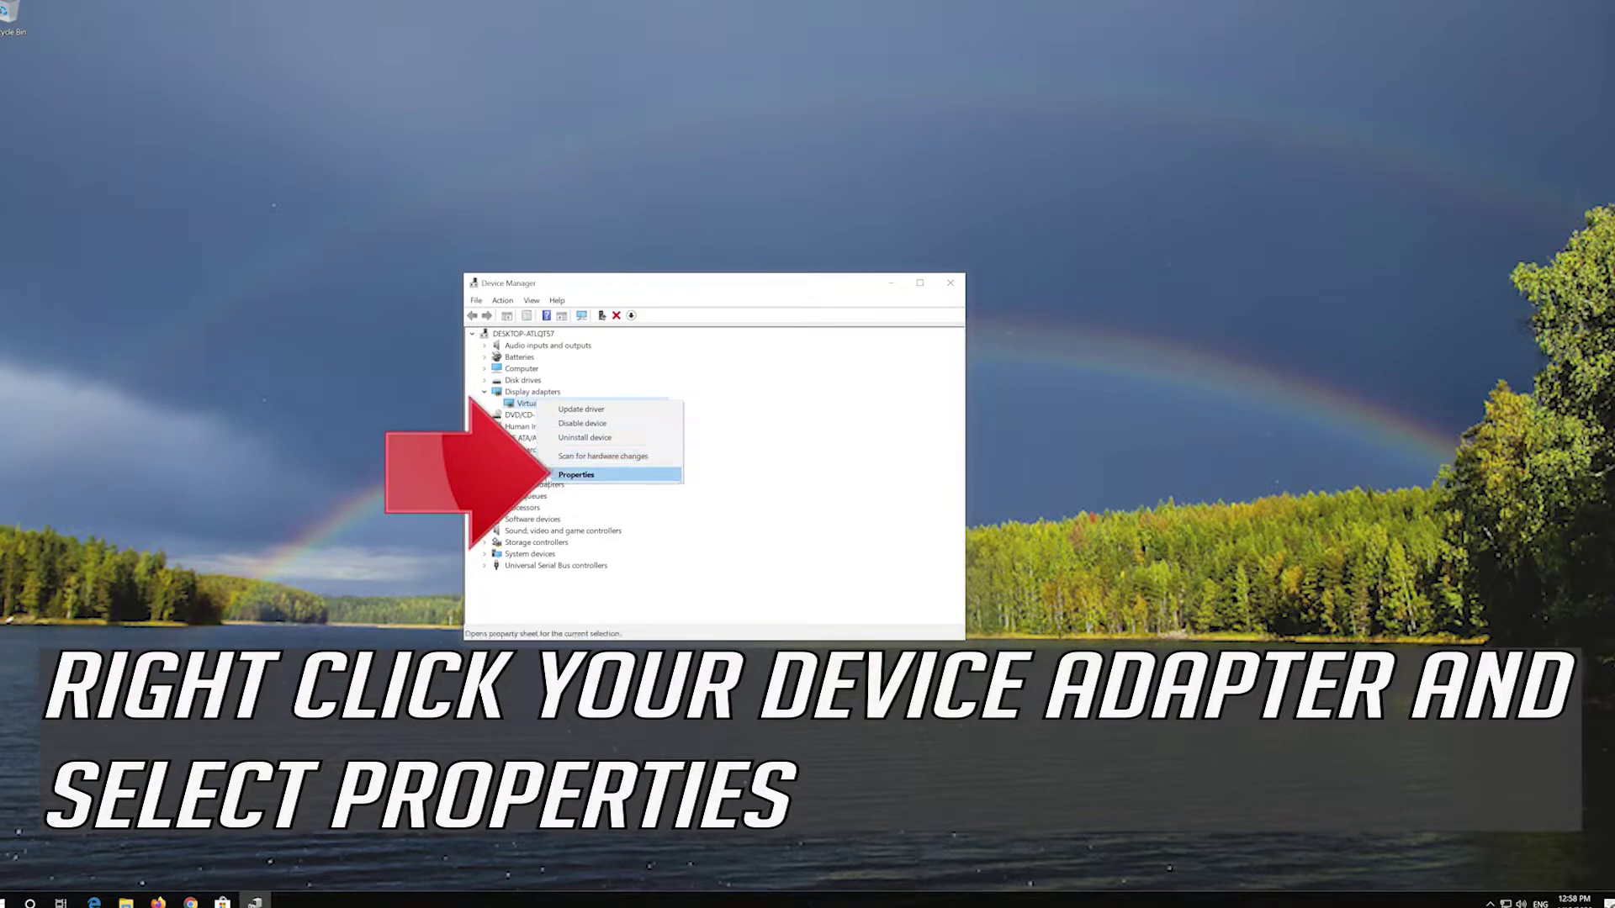
pyautogui.click(592, 476)
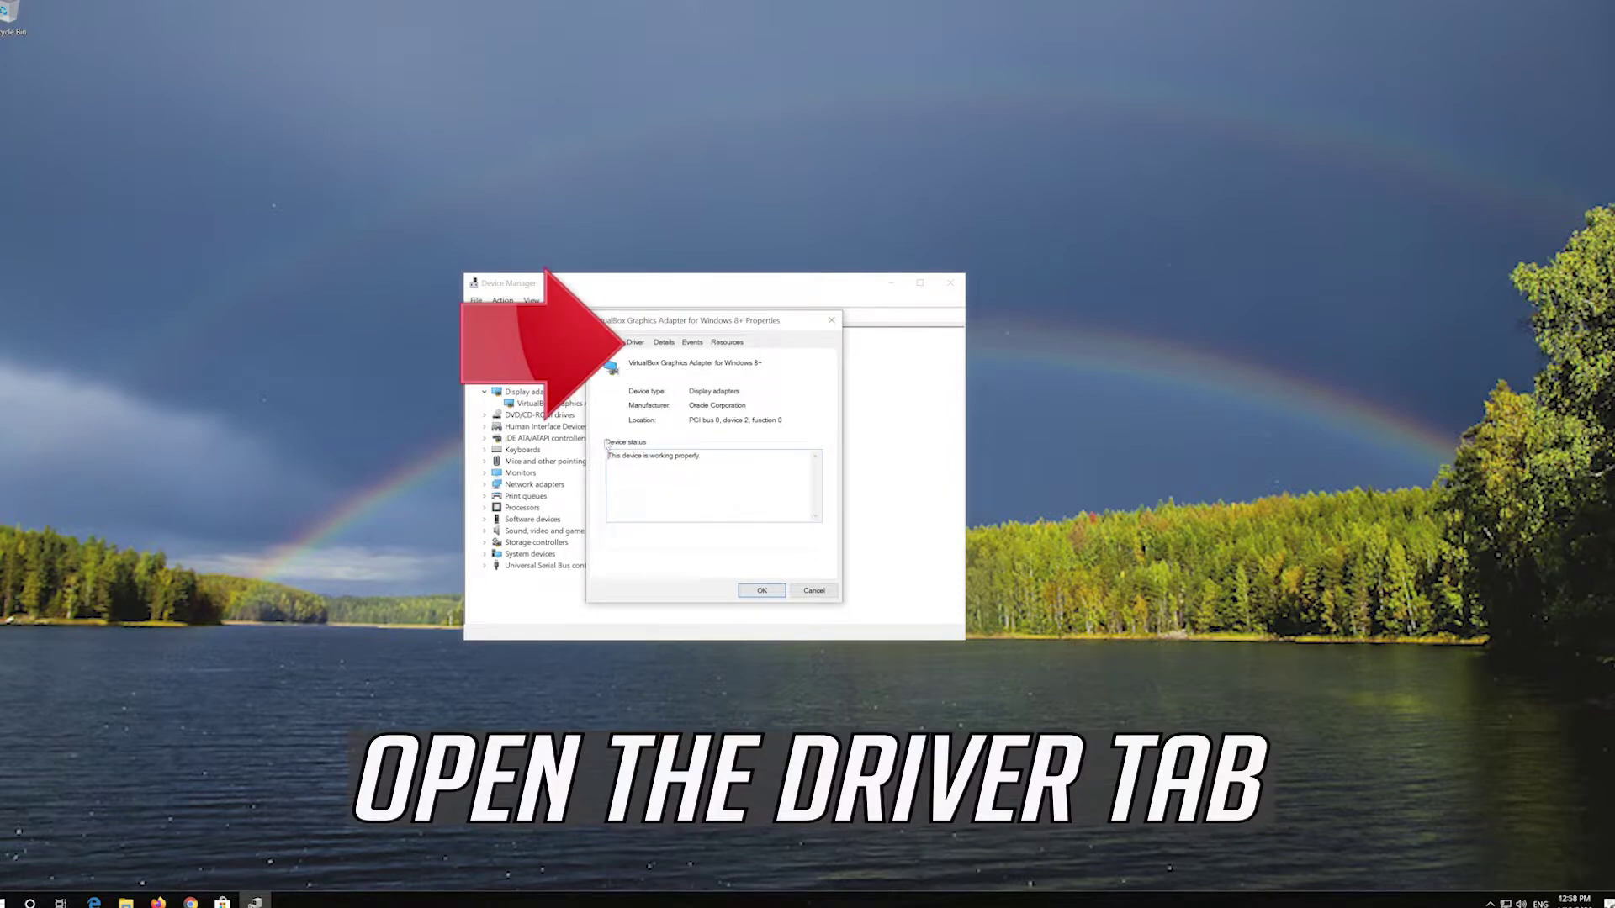
pyautogui.click(637, 343)
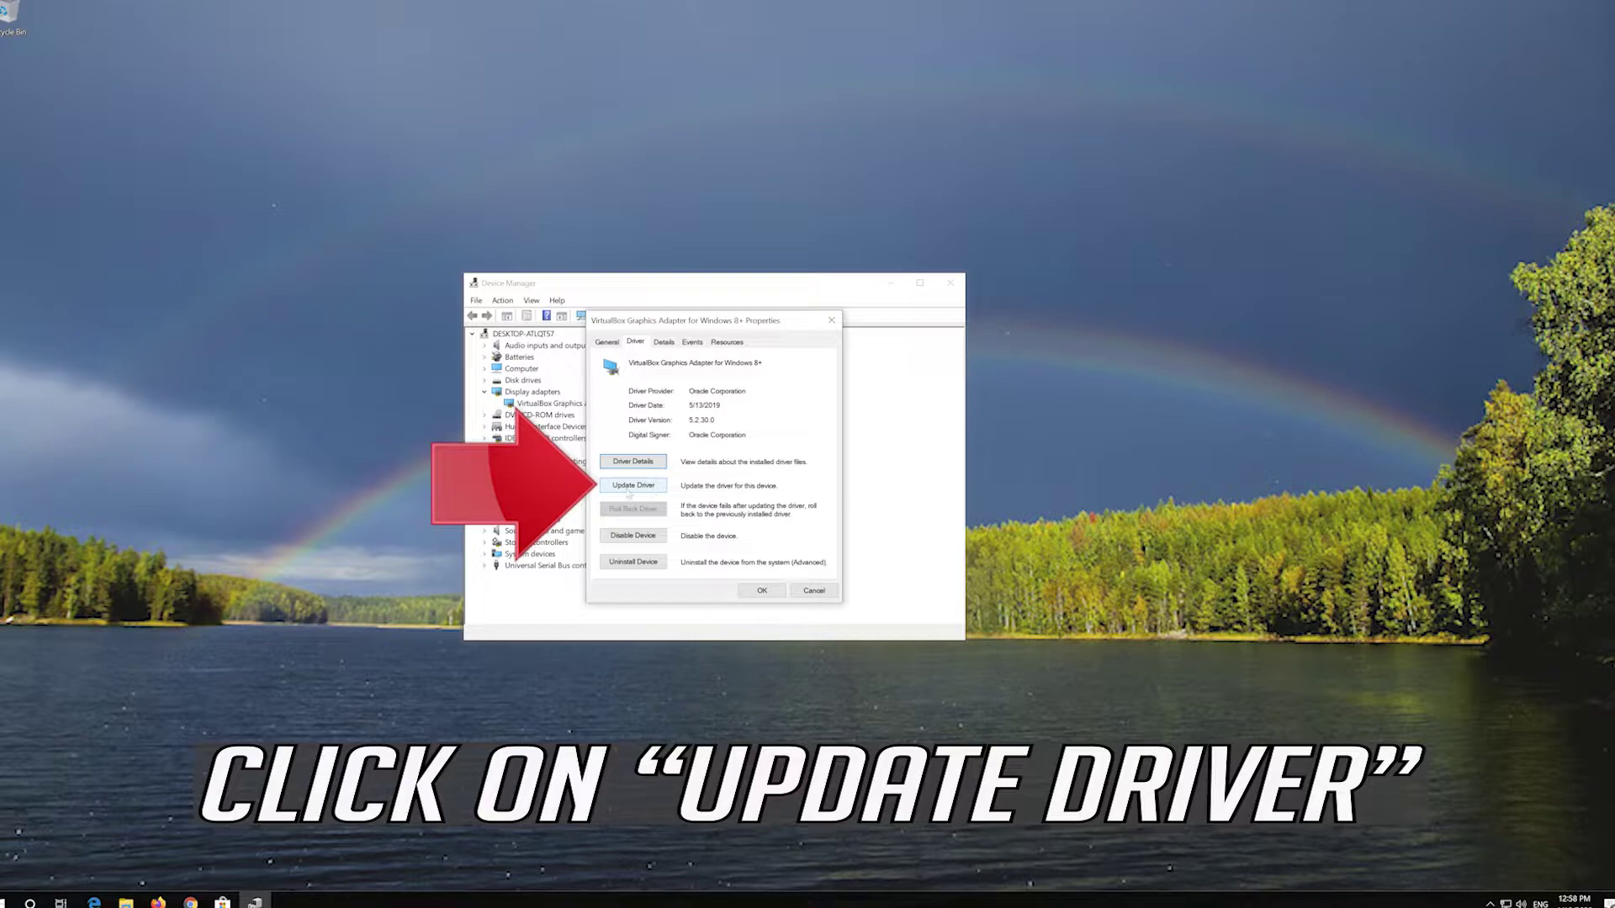
pyautogui.click(635, 488)
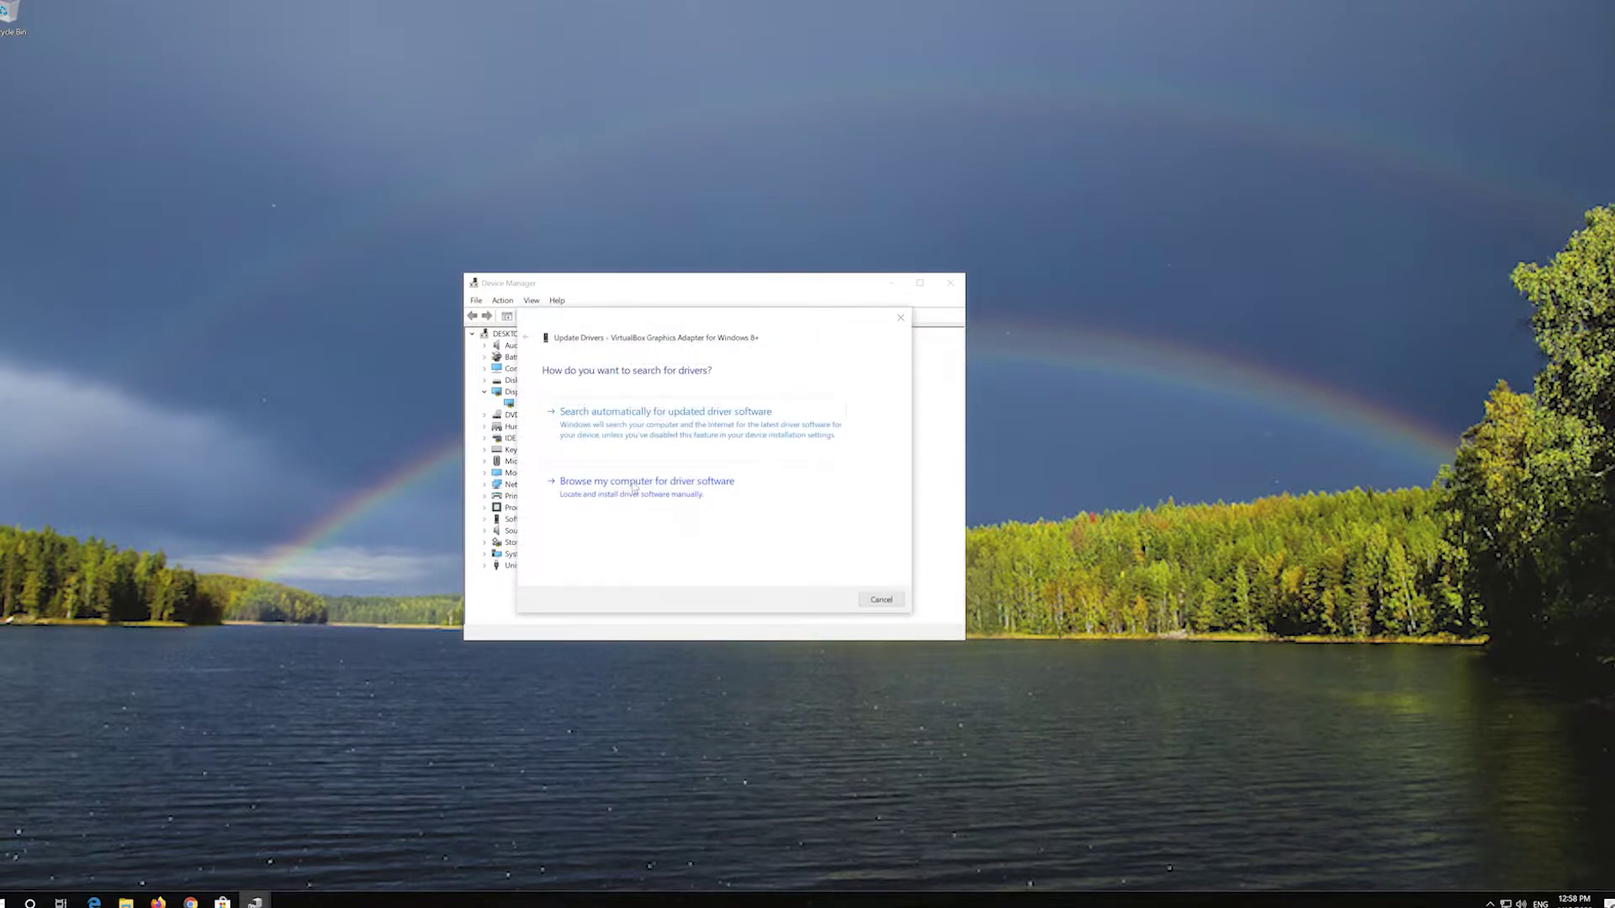
pyautogui.click(698, 447)
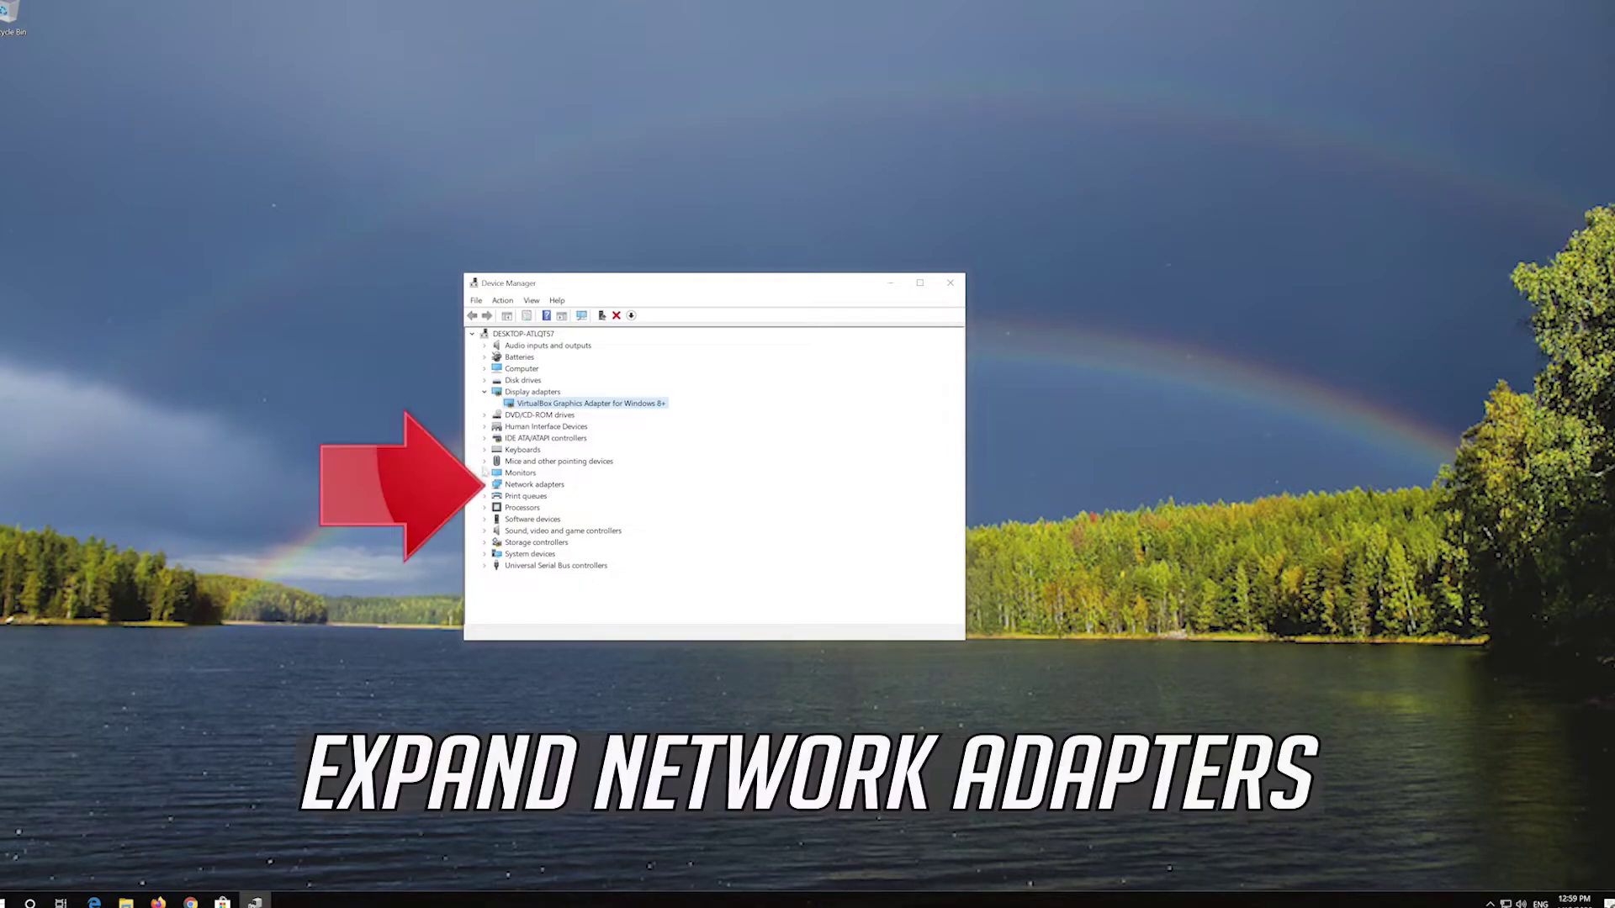
# Search automatically for an updated driver for the Intel(R) PRO/1000 MT Desktop Adapter, and check Windows Update for updates.
pyautogui.click(484, 486)
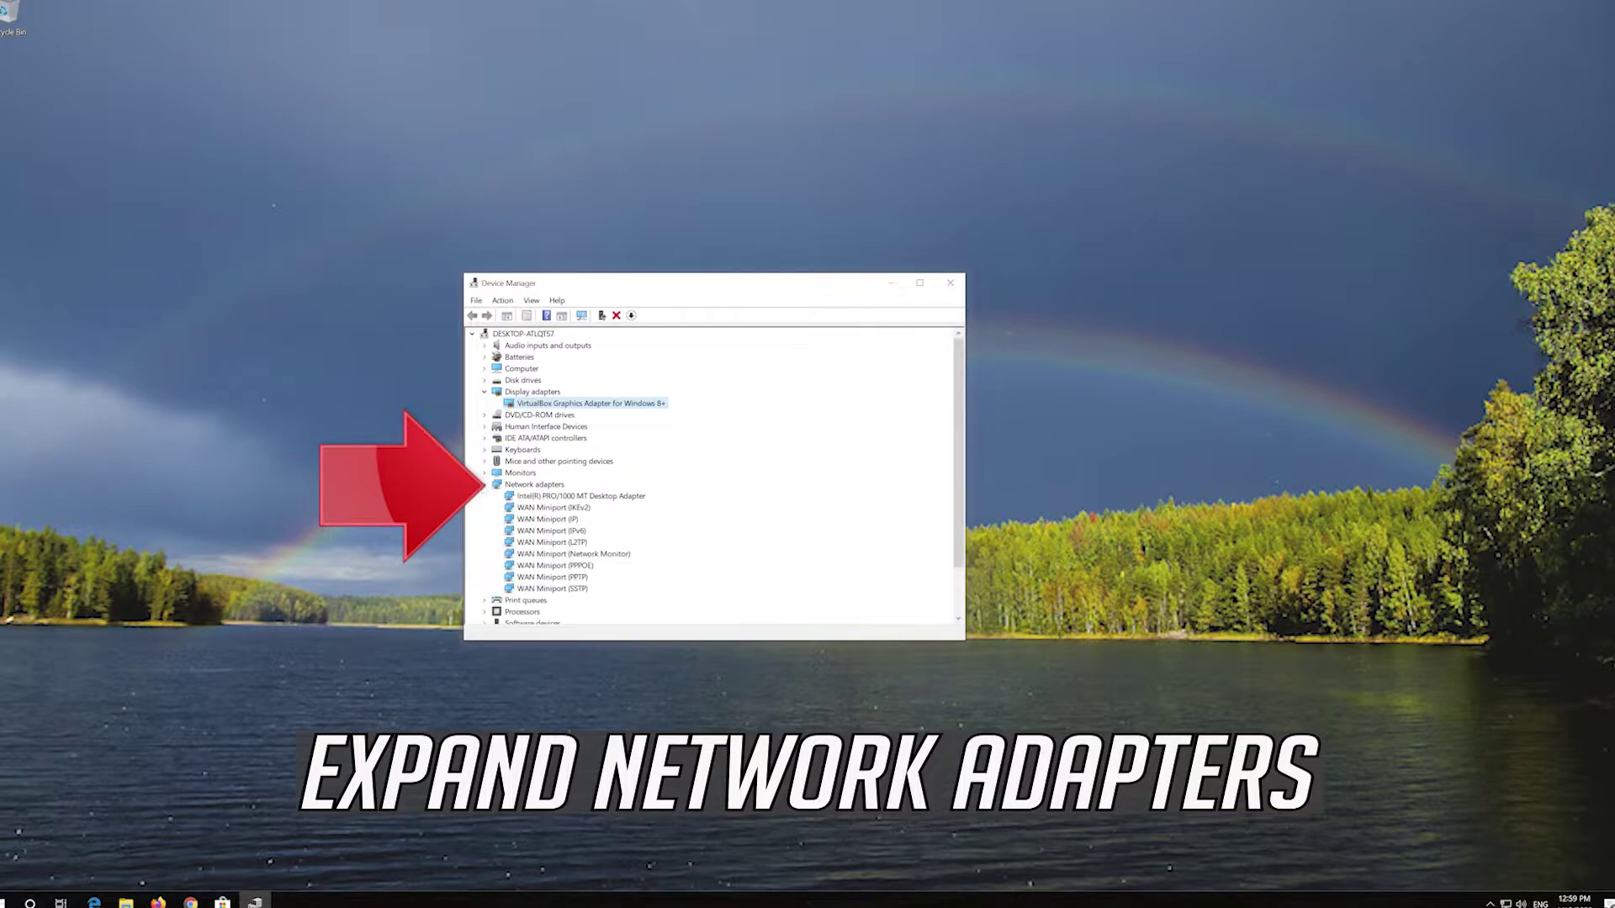
pyautogui.click(537, 495)
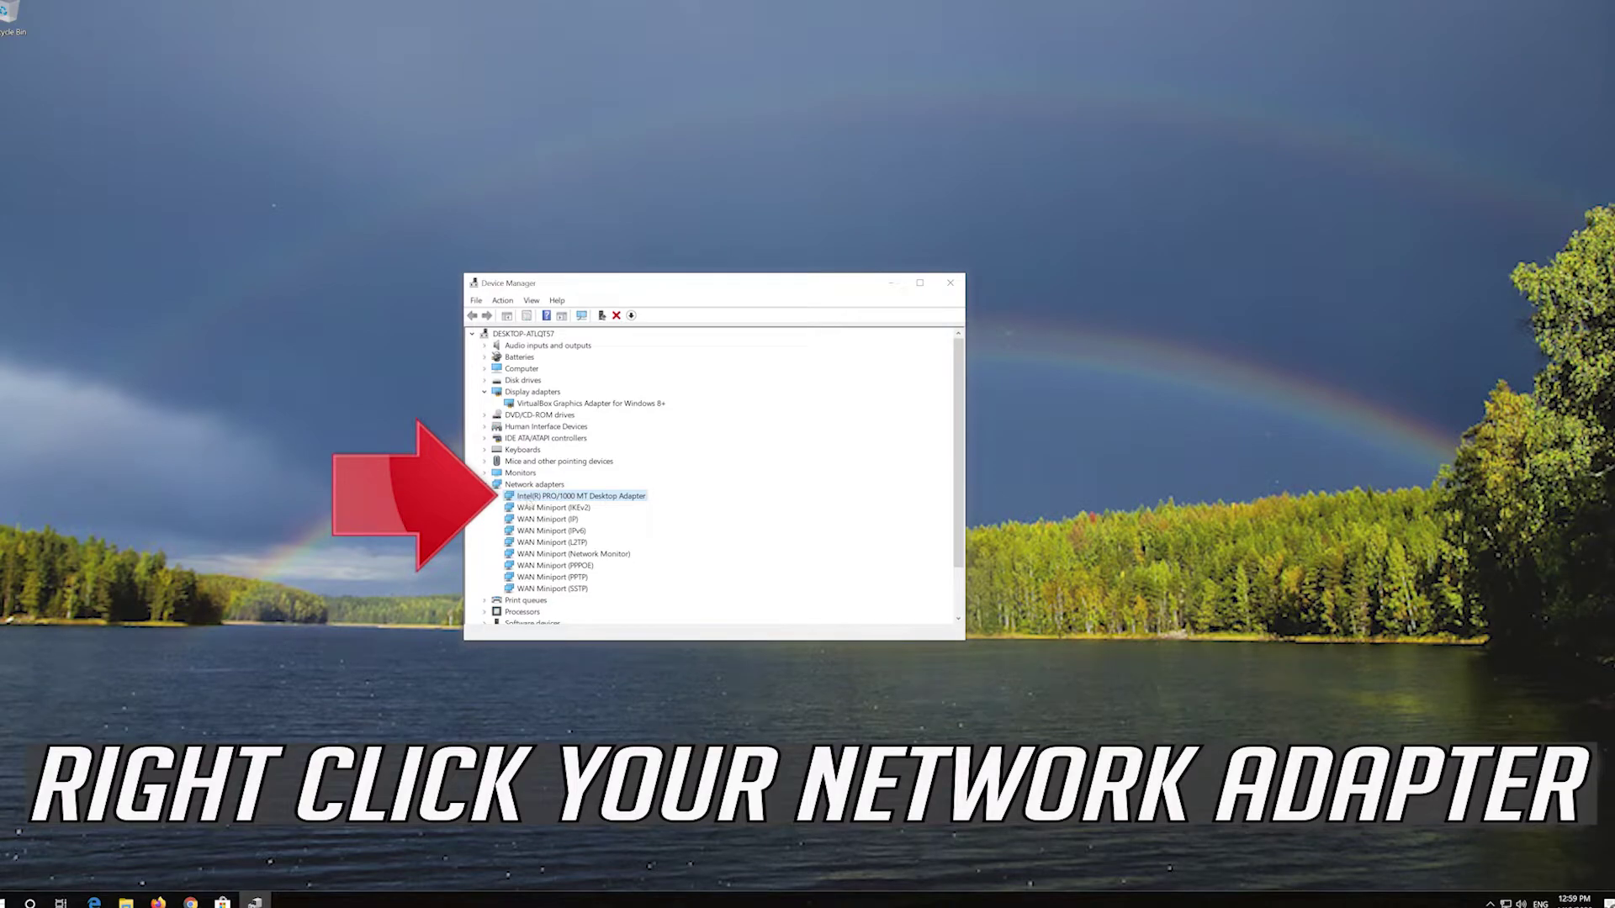
pyautogui.rightClick(604, 499)
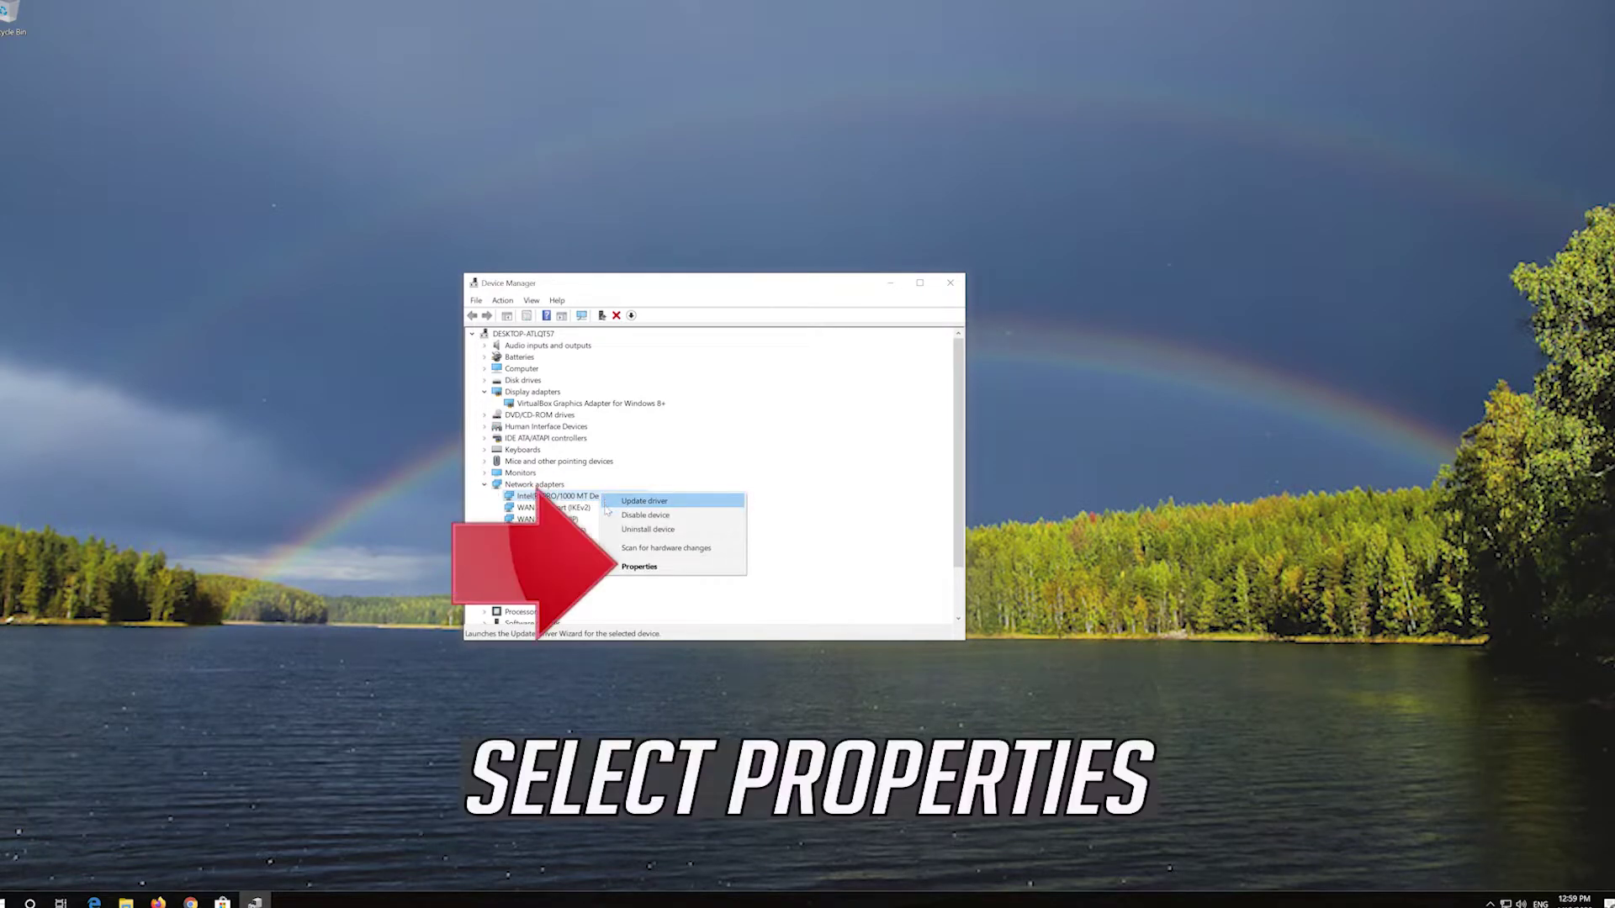
pyautogui.click(648, 568)
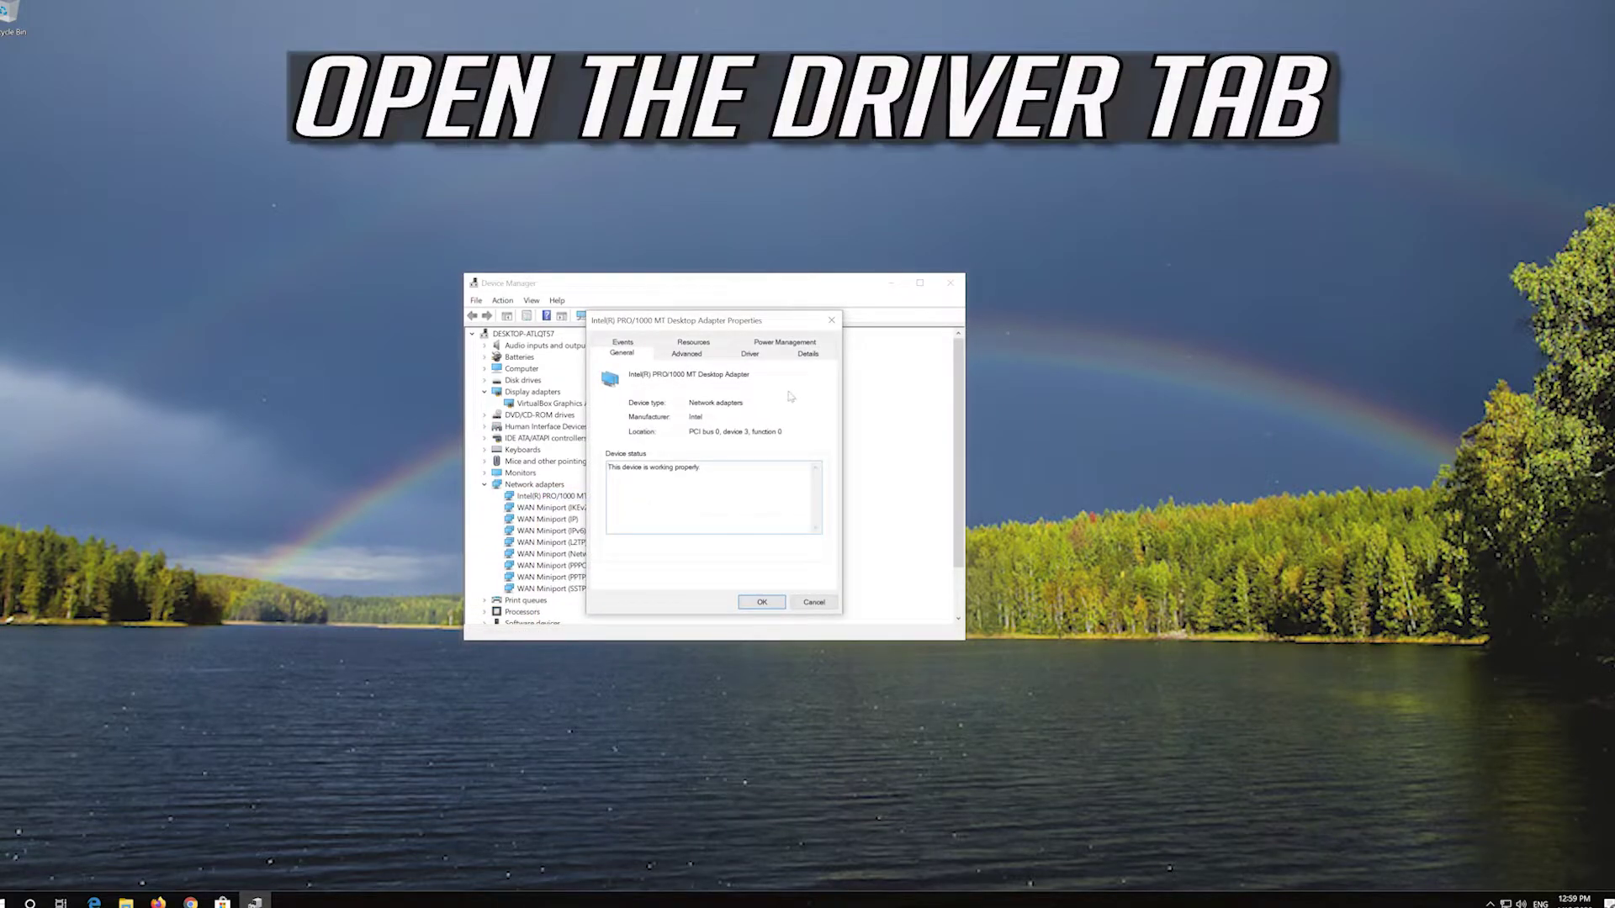
pyautogui.click(764, 355)
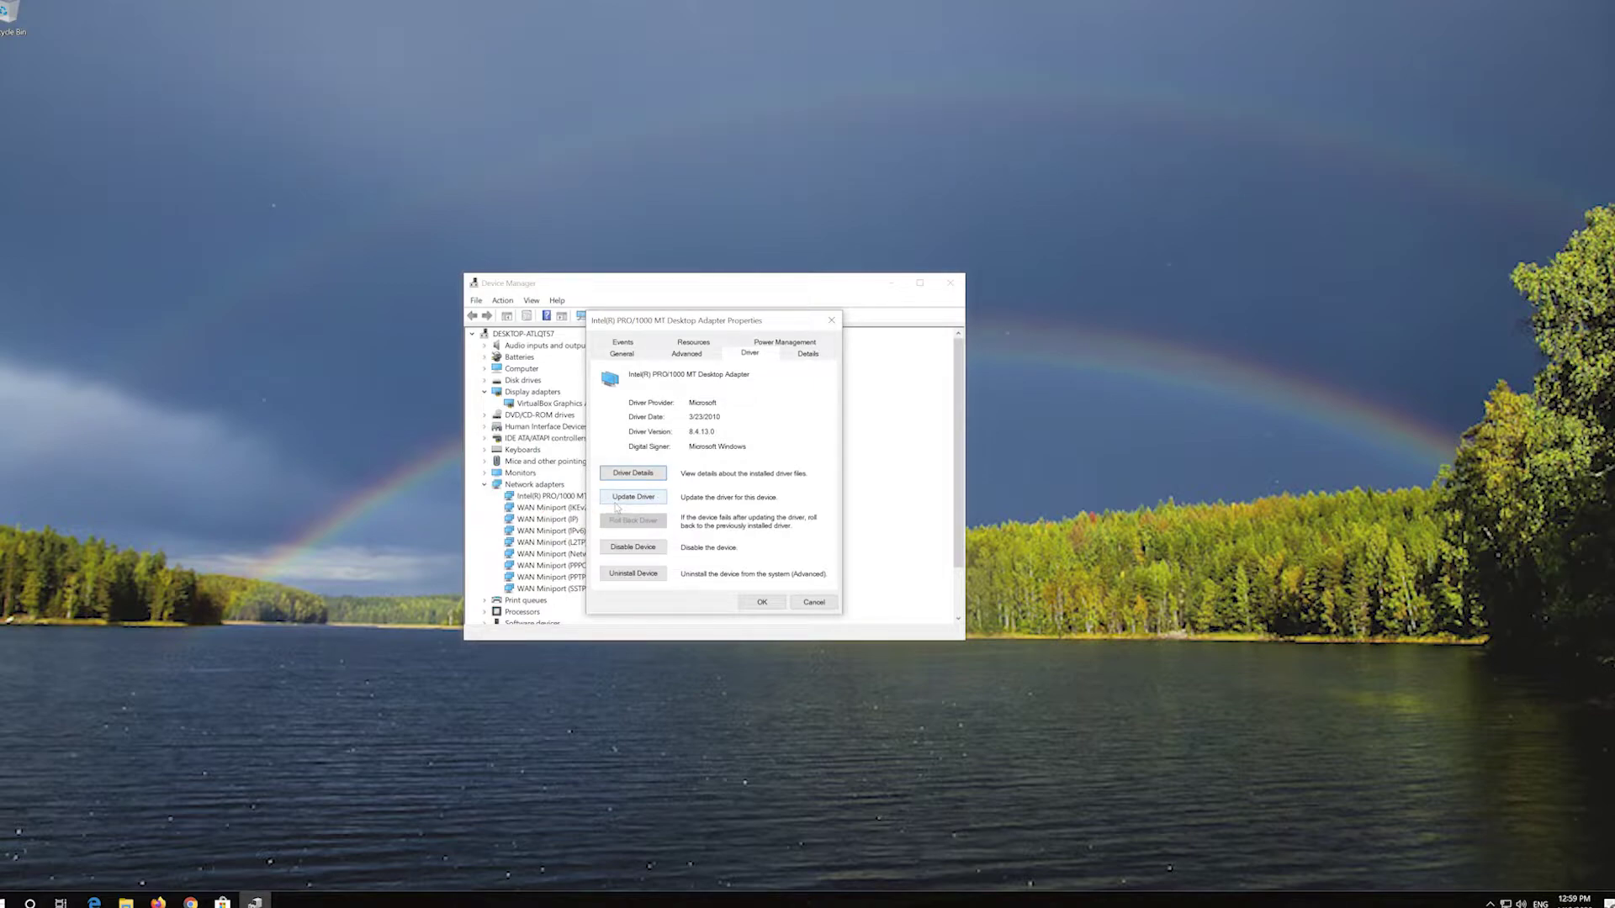
pyautogui.click(632, 498)
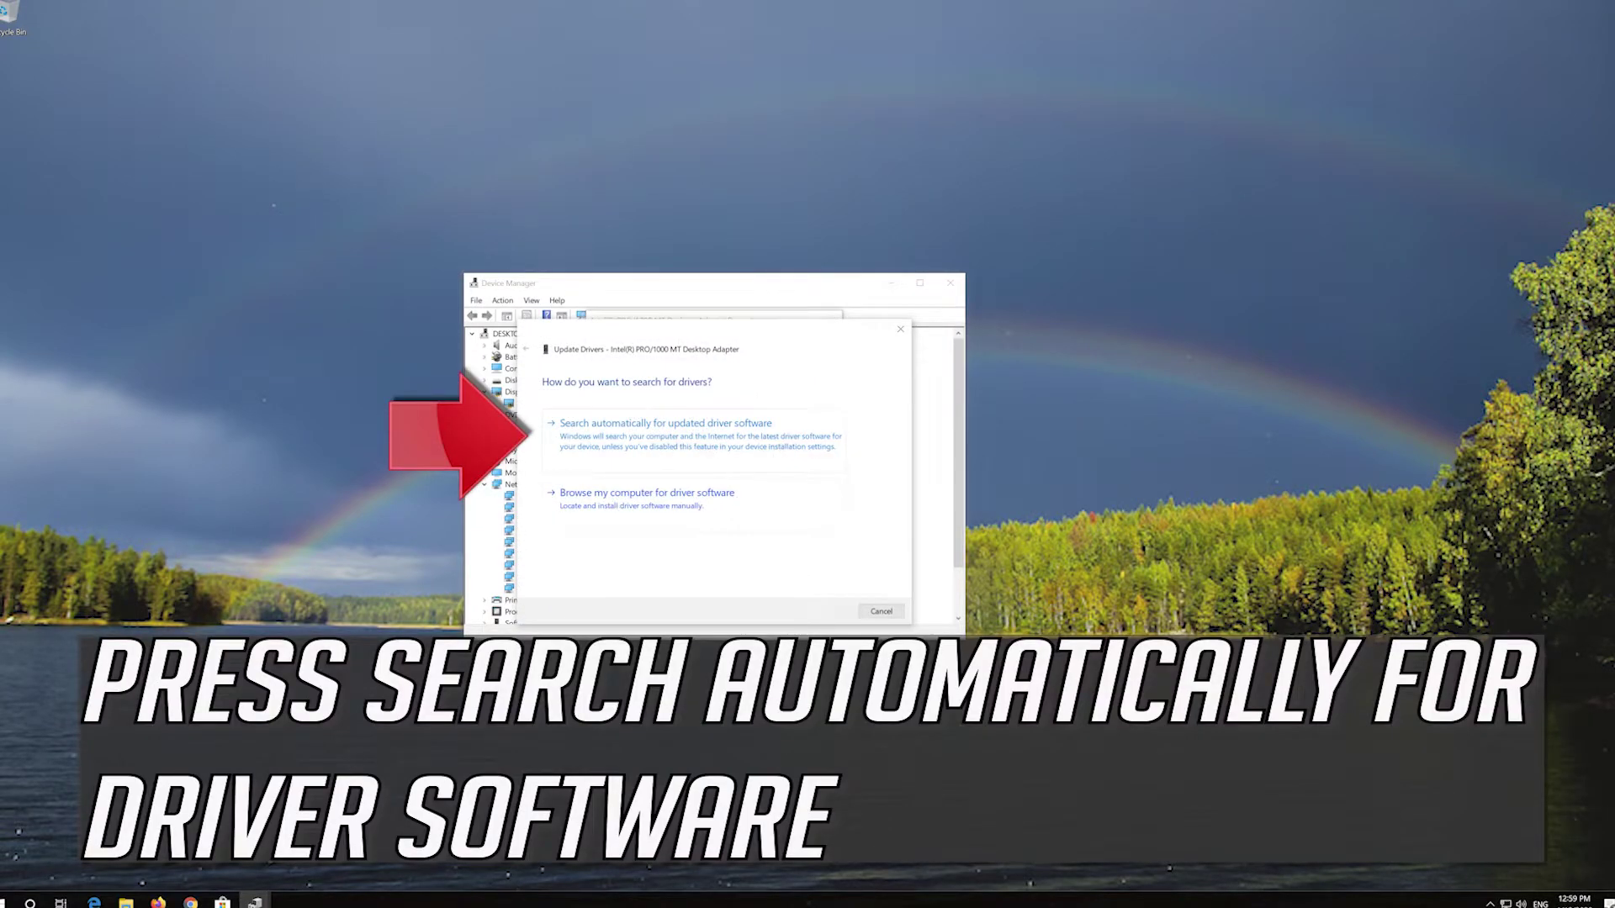
pyautogui.click(658, 454)
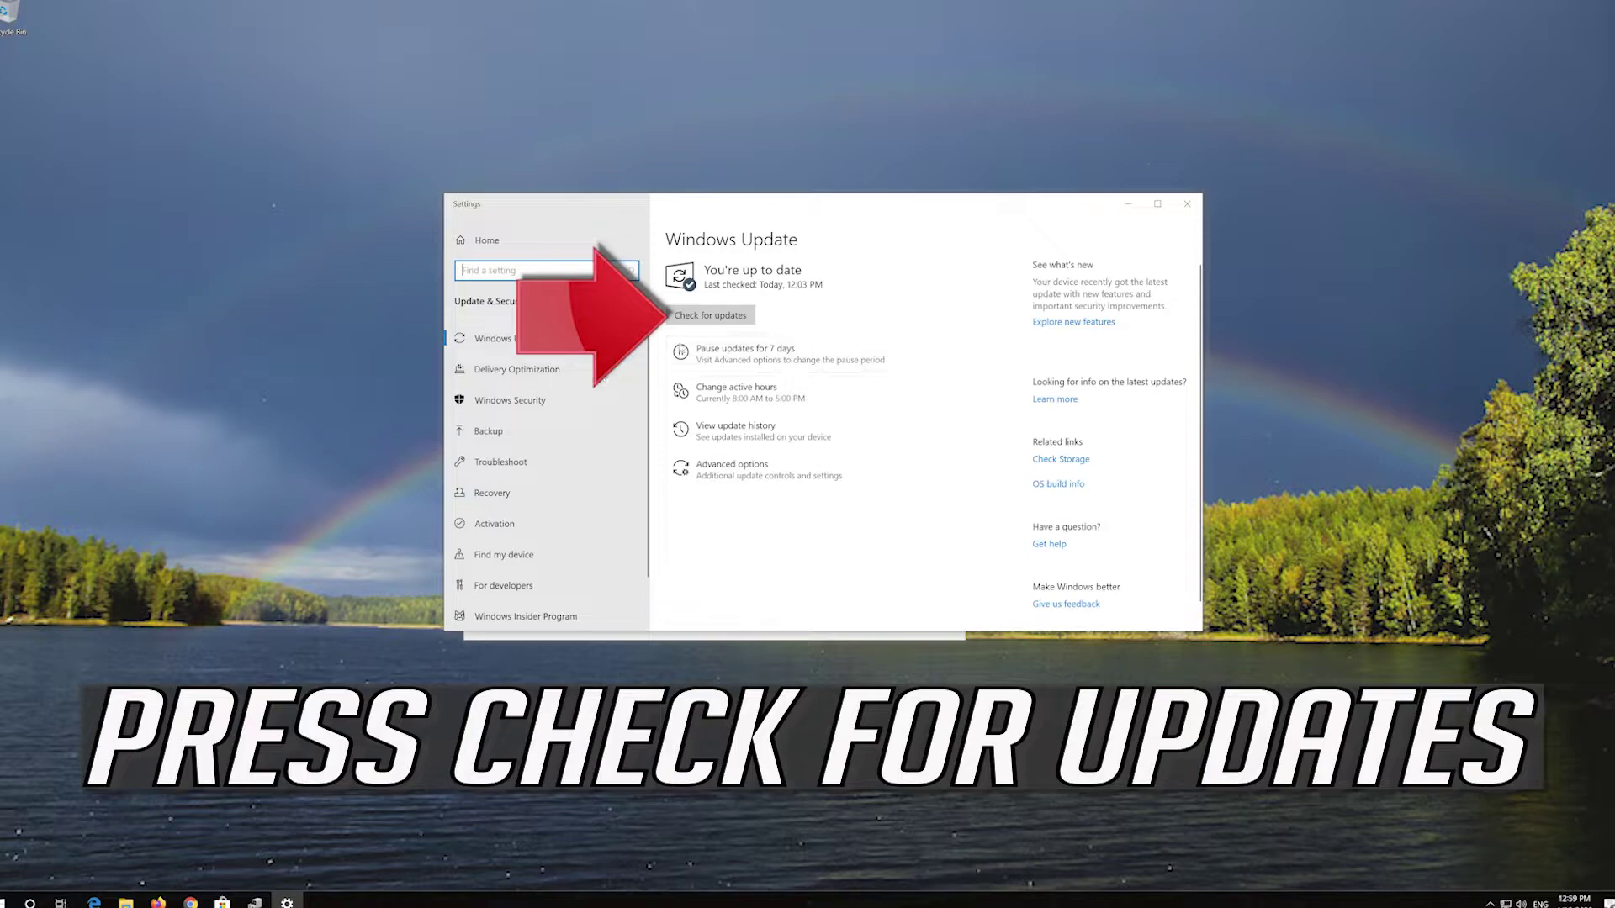
pyautogui.click(689, 317)
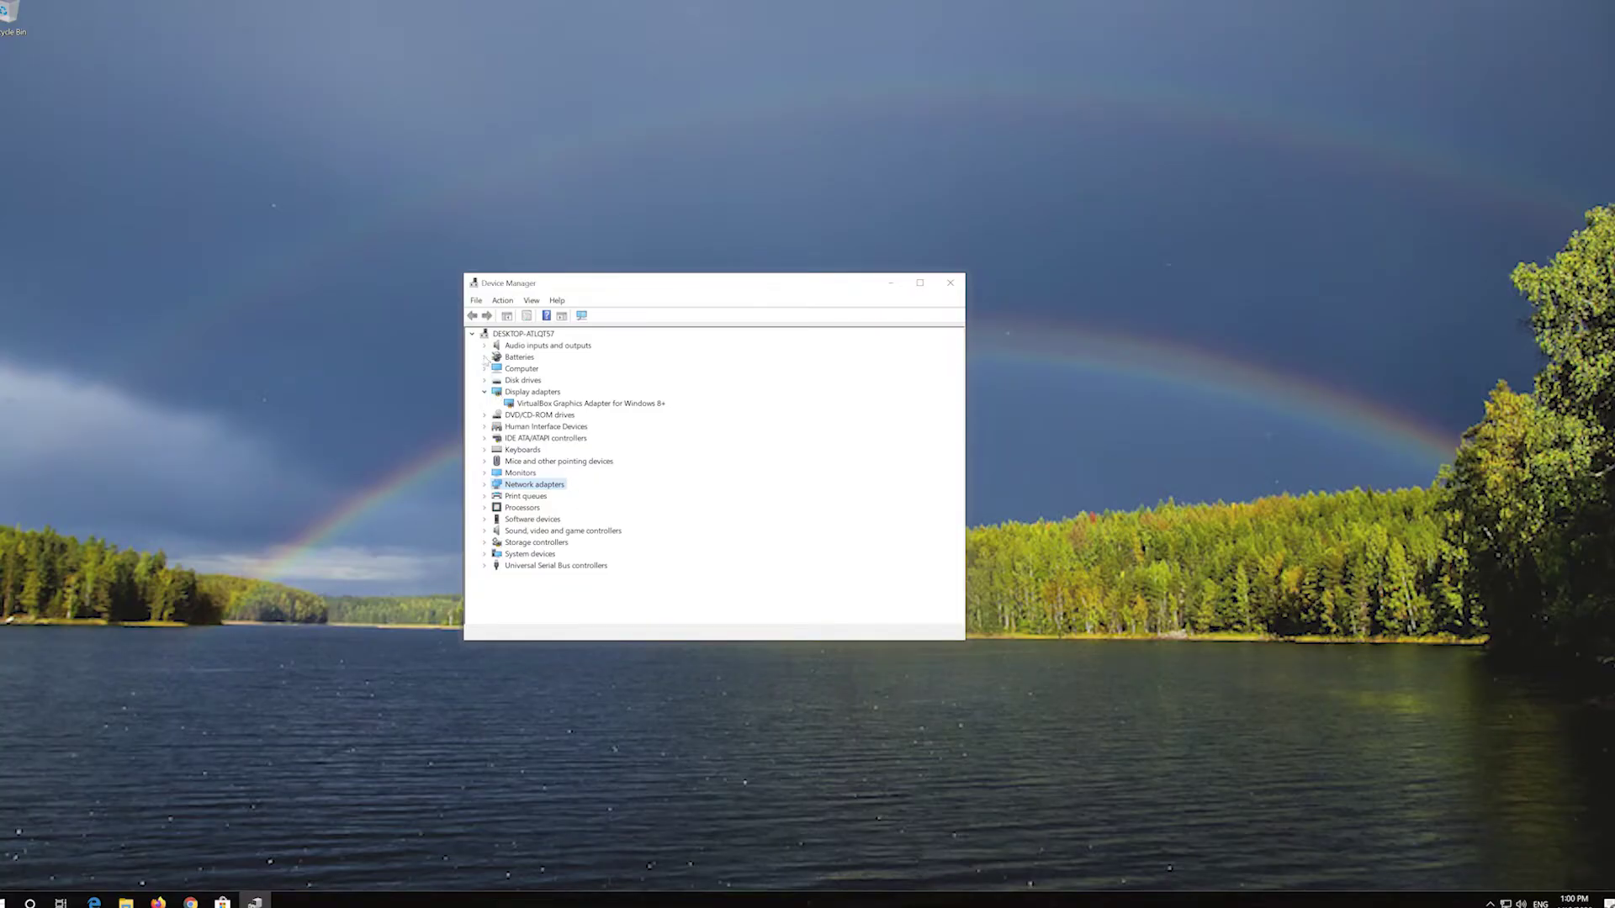
# Run an automatic driver update search for the Microphone (High Definition Audio Device) under Audio inputs and outputs.
pyautogui.click(484, 347)
pyautogui.rightClick(510, 360)
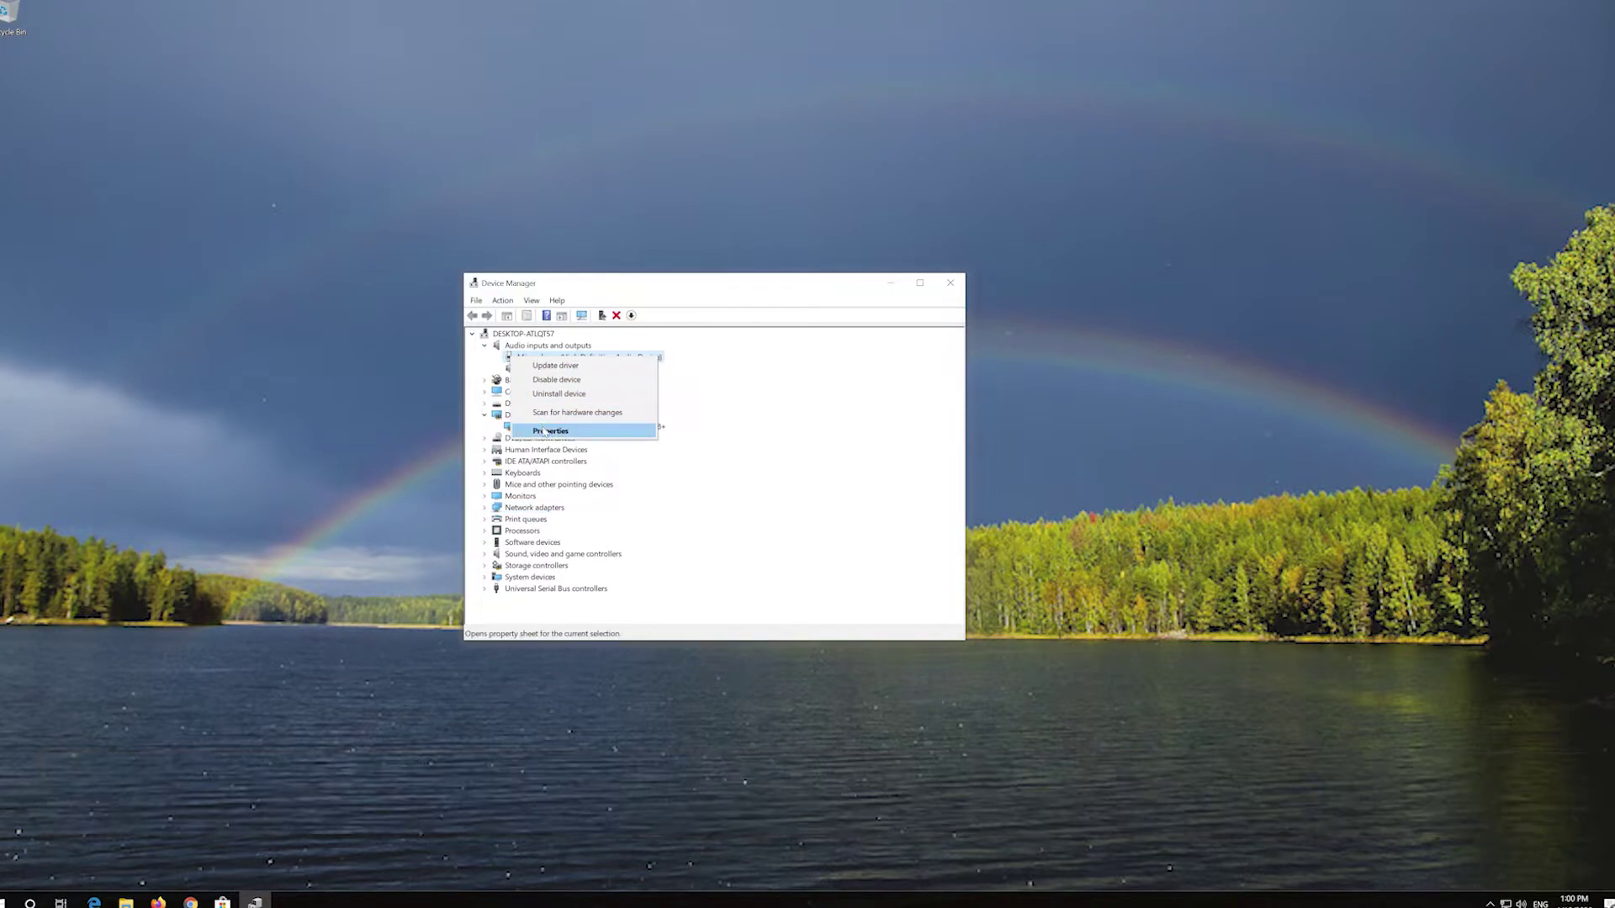
pyautogui.click(548, 430)
pyautogui.click(636, 342)
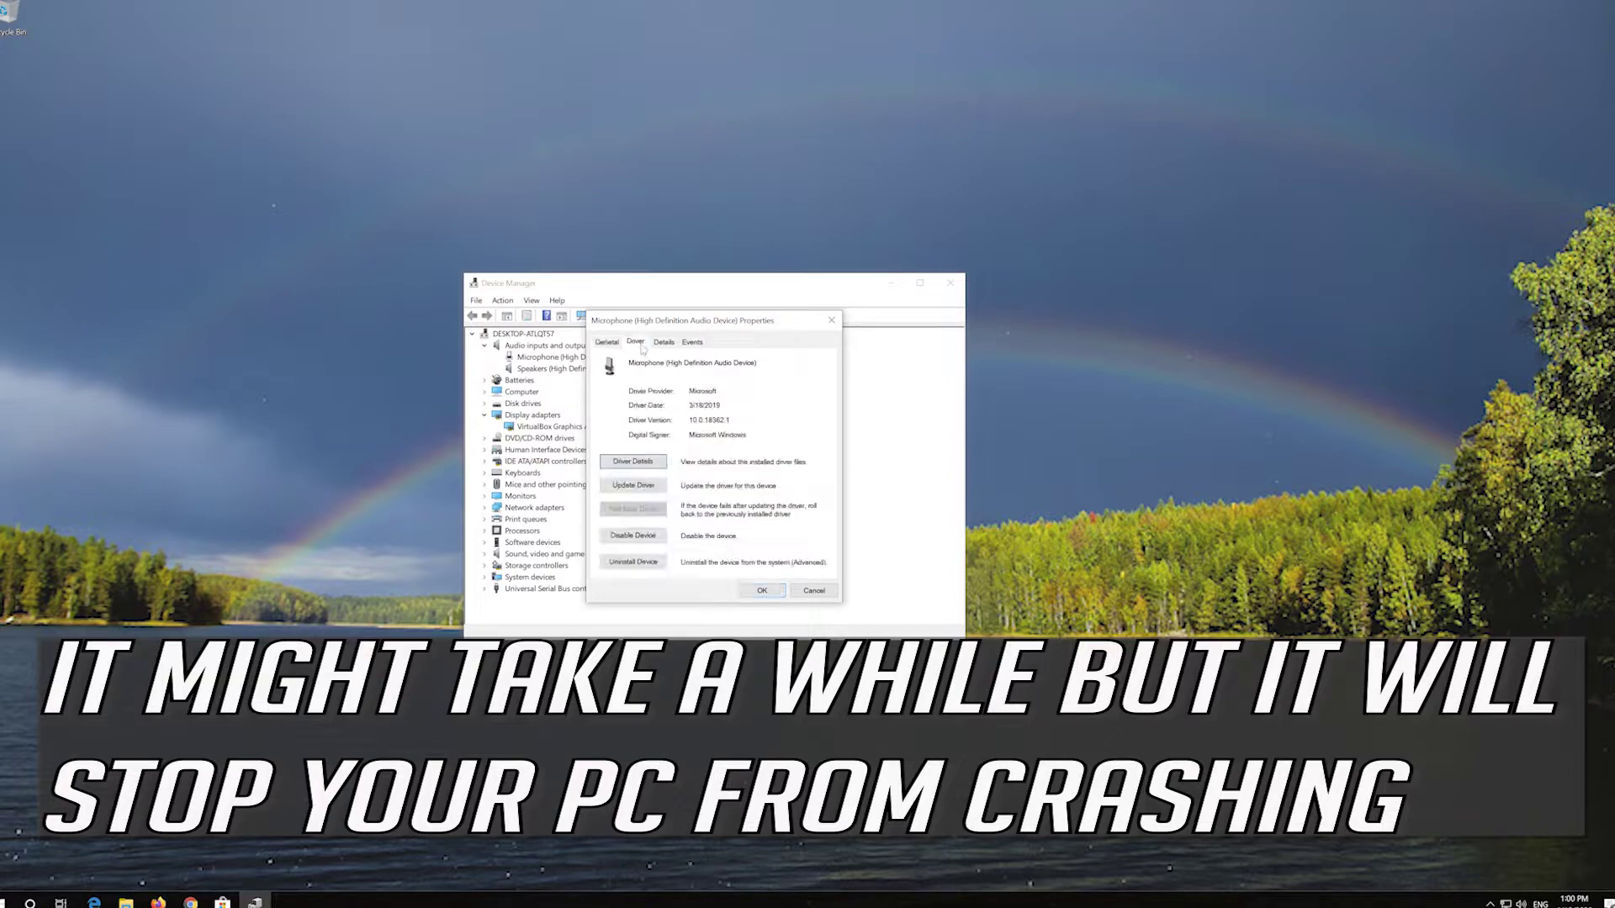
pyautogui.click(632, 488)
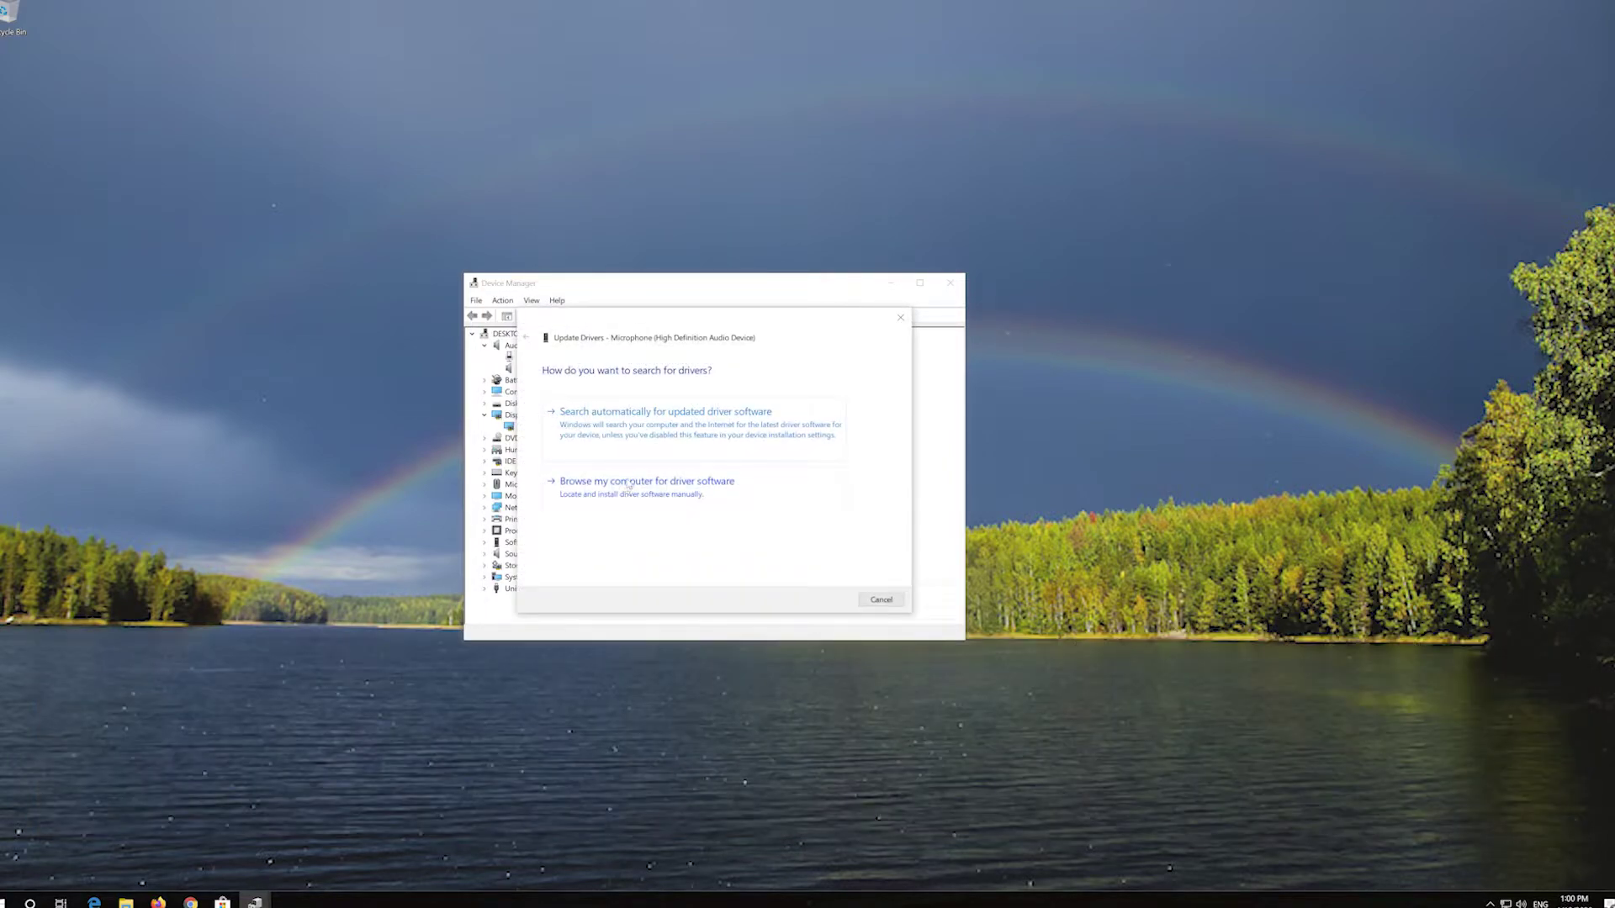
pyautogui.click(663, 443)
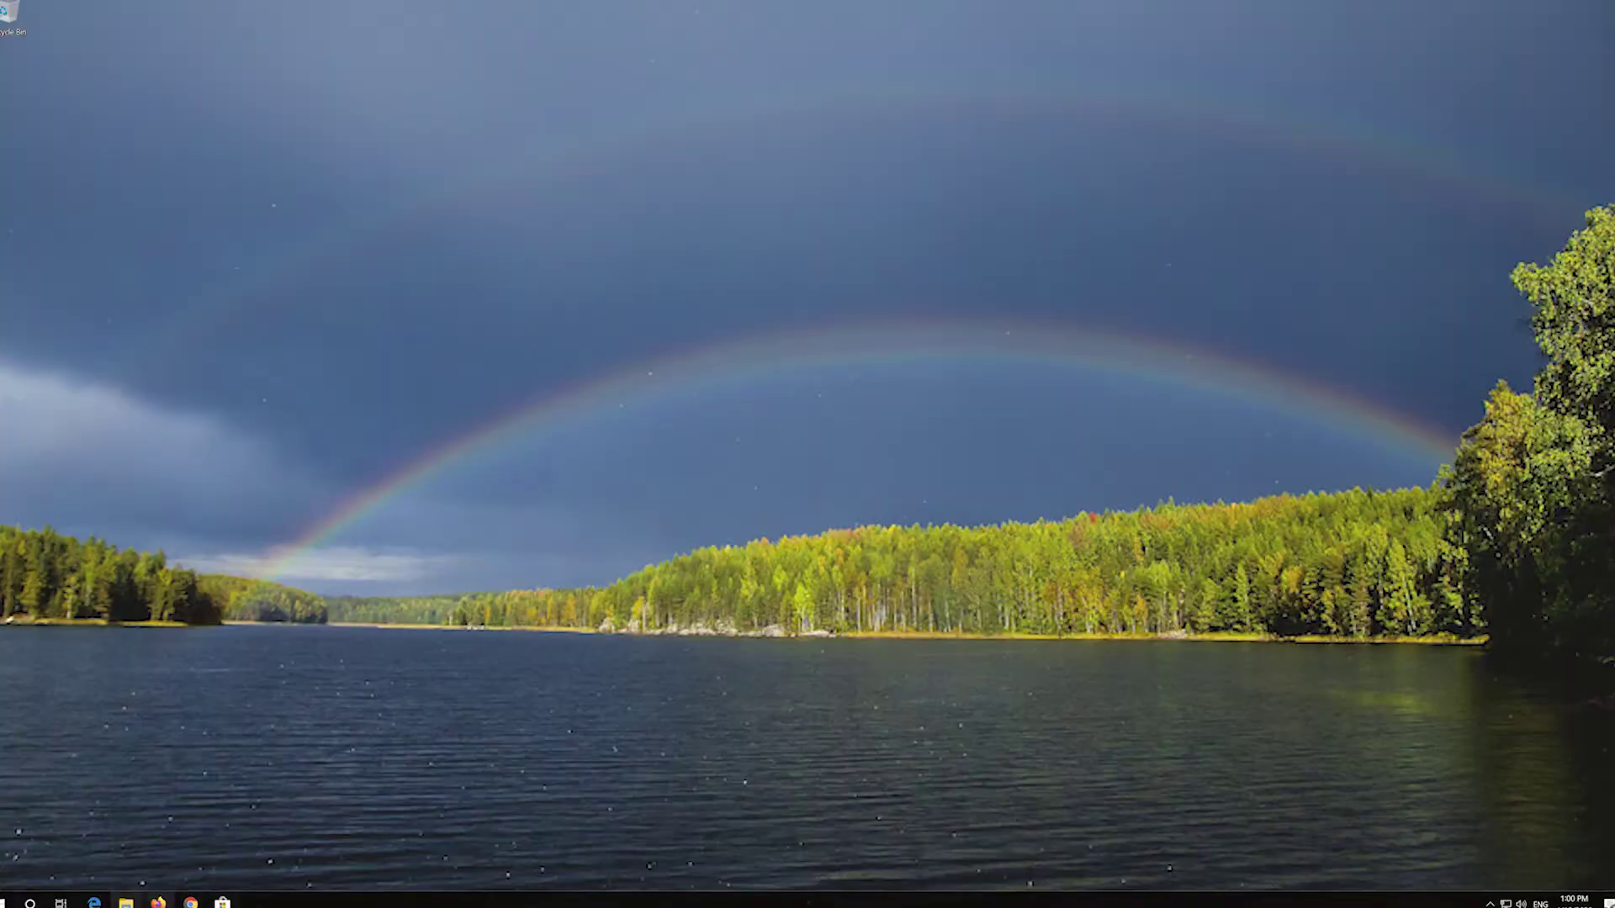
# Scan Local Disk (C:) for file system errors with the error checking tool in its properties, and dismiss the scan report.
pyautogui.press('super+e')
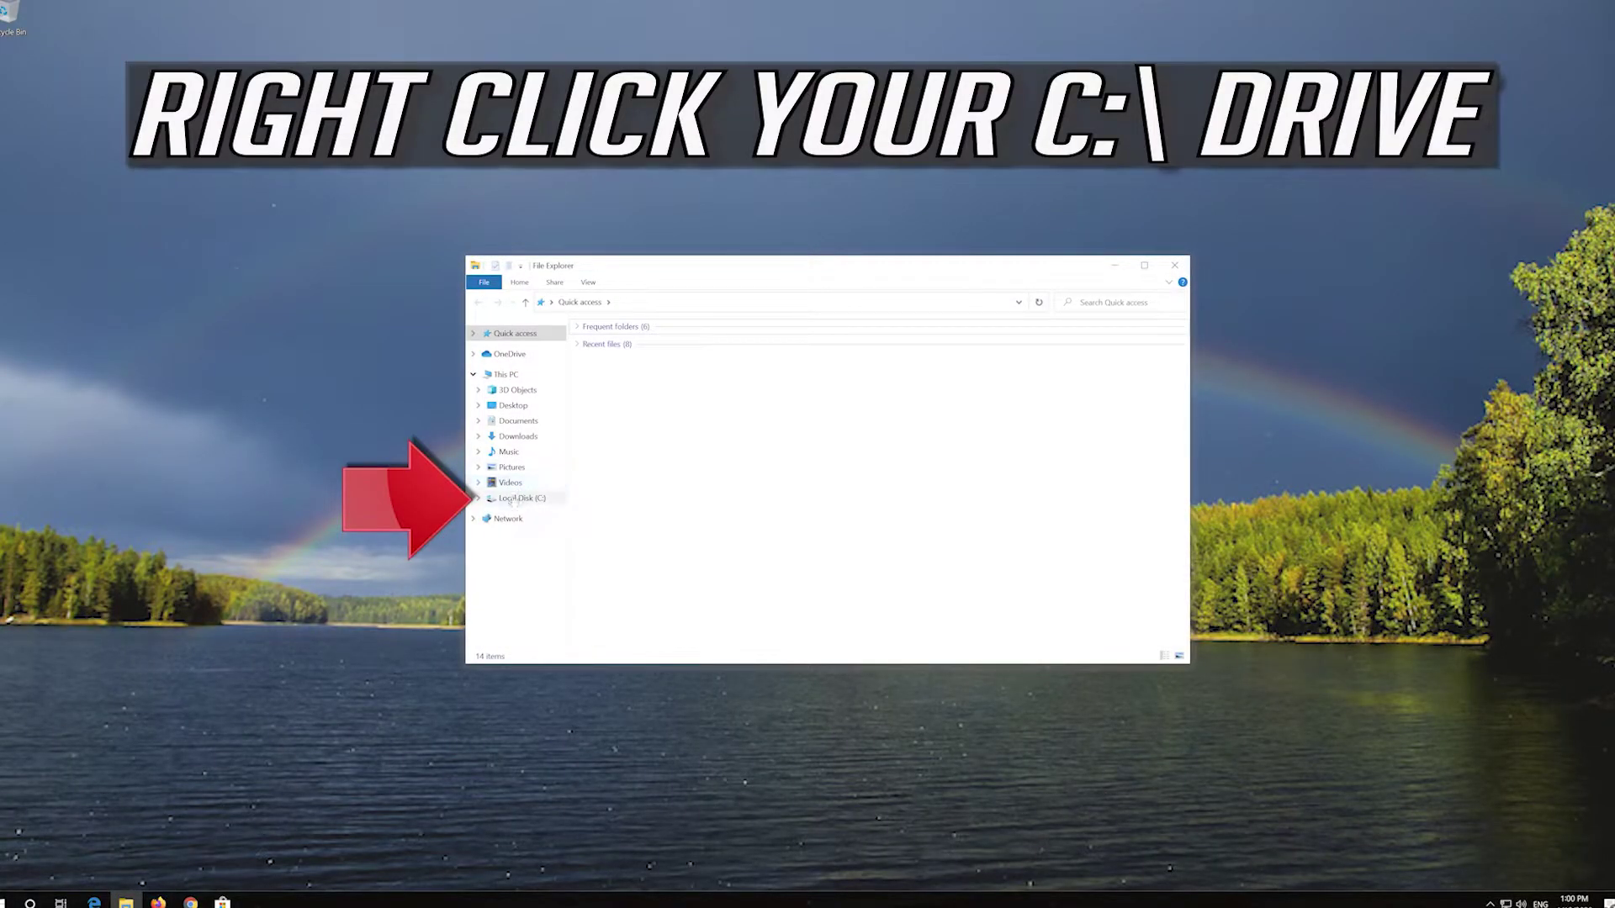
pyautogui.rightClick(513, 500)
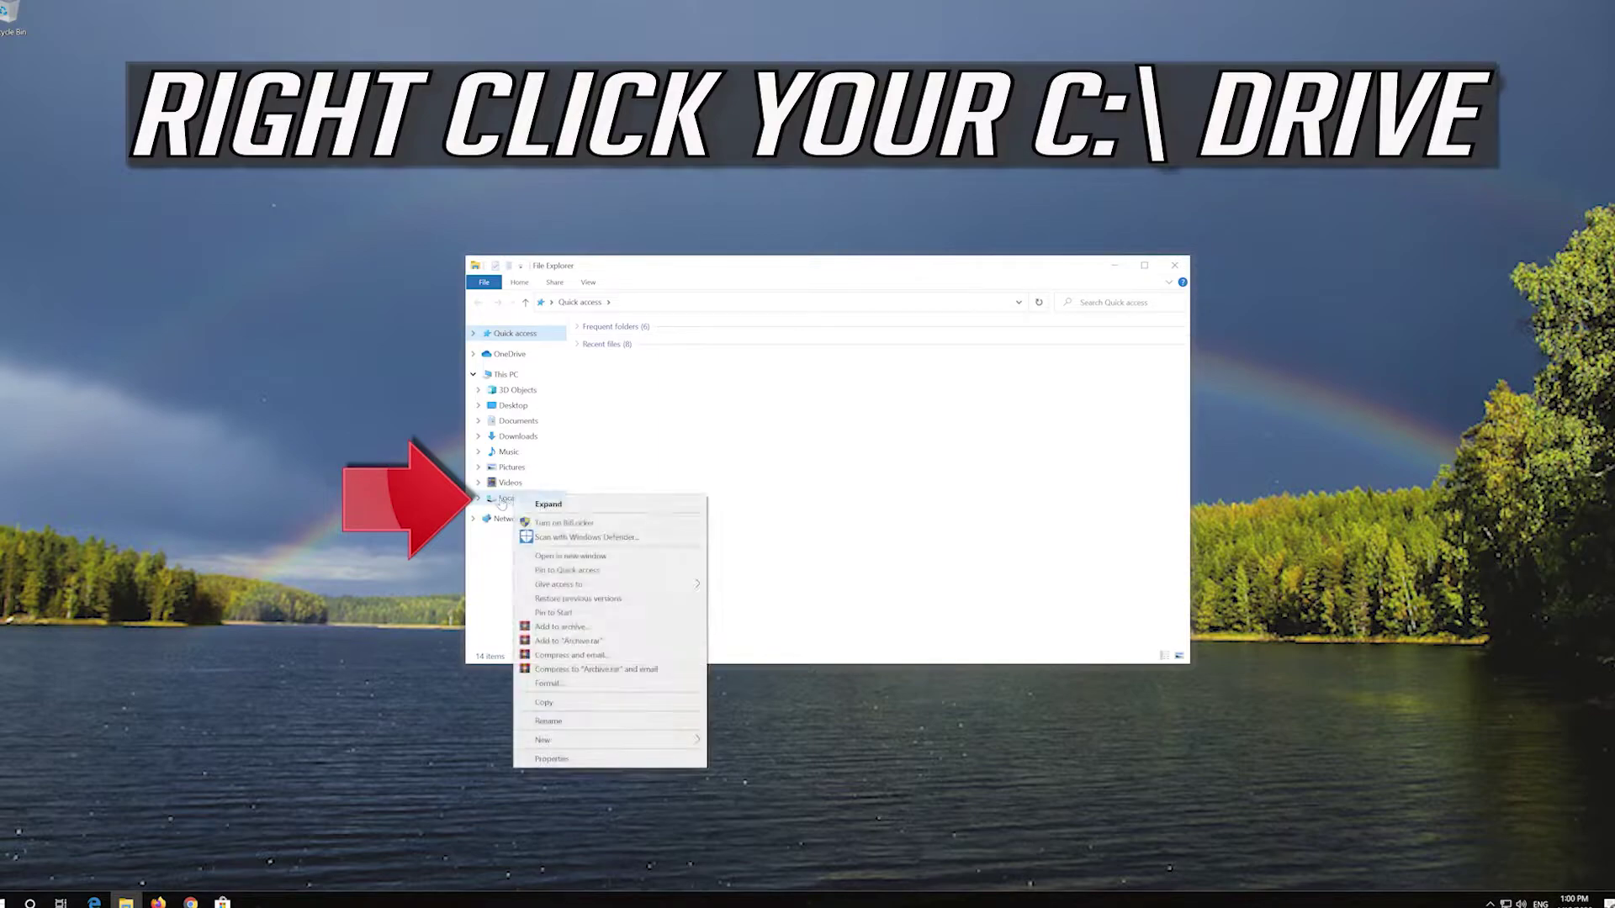
pyautogui.click(607, 767)
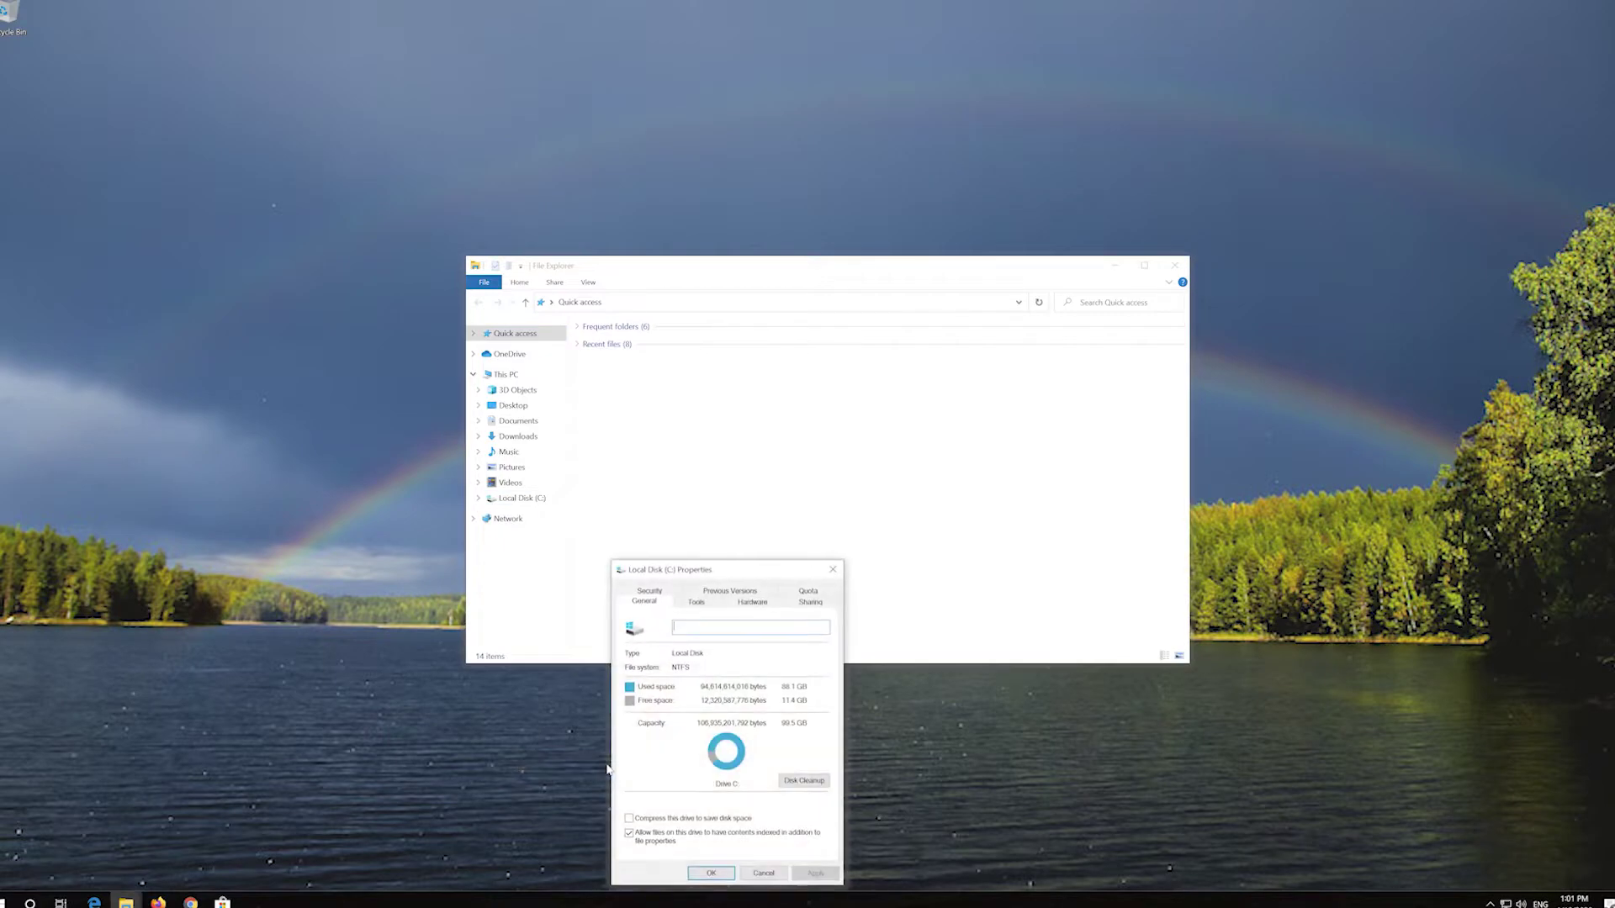
pyautogui.moveTo(703, 569); pyautogui.dragTo(773, 283)
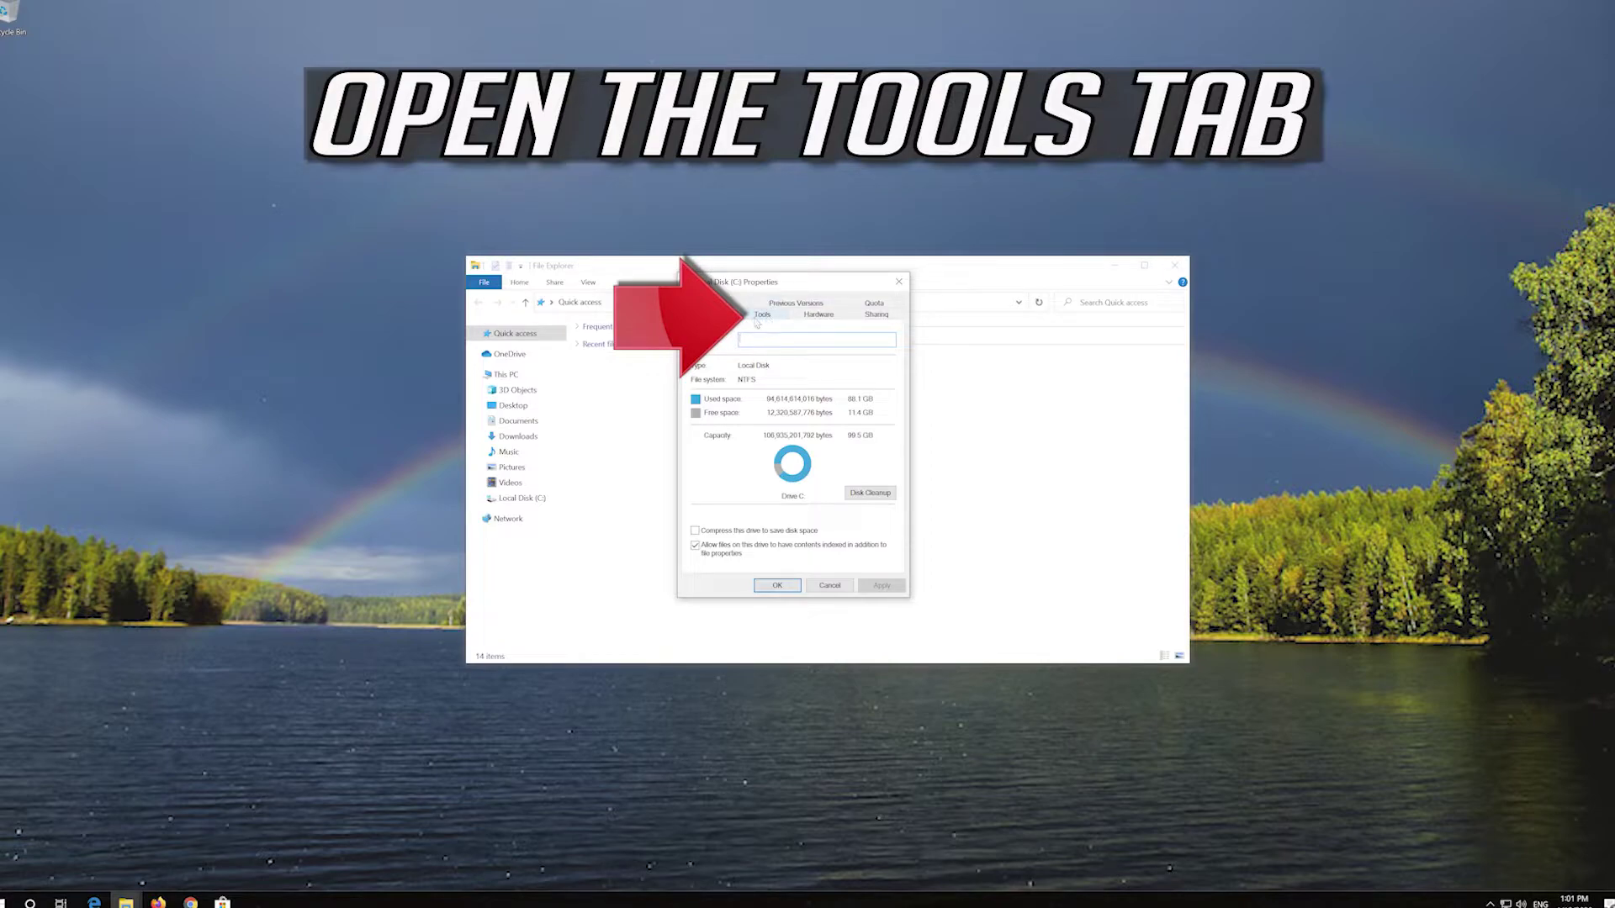
pyautogui.click(763, 315)
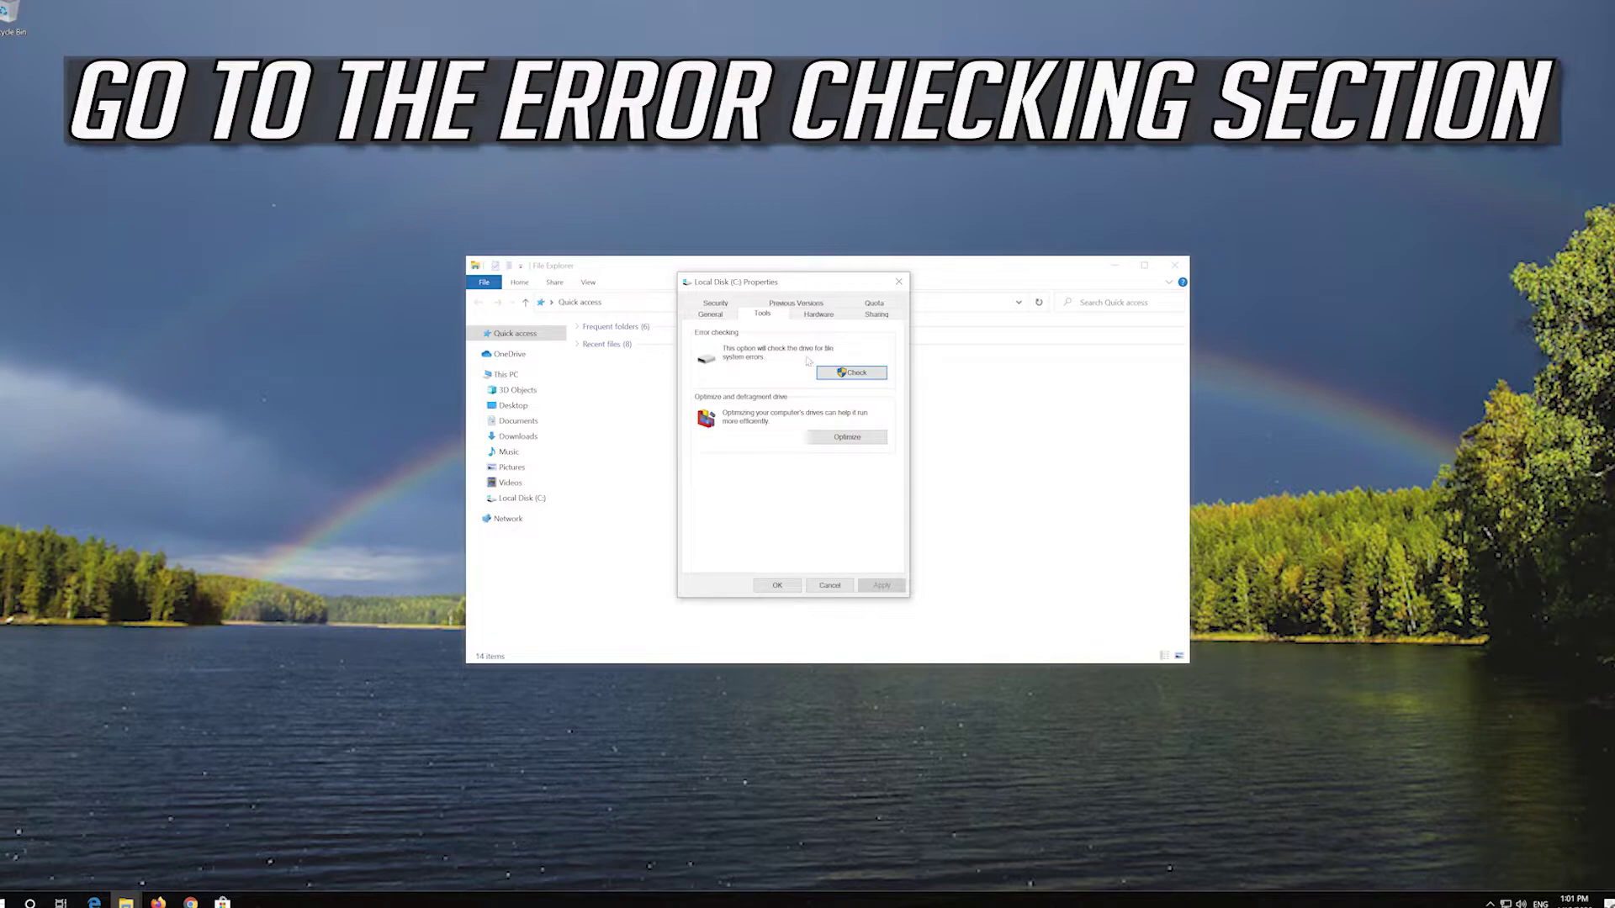
pyautogui.click(850, 374)
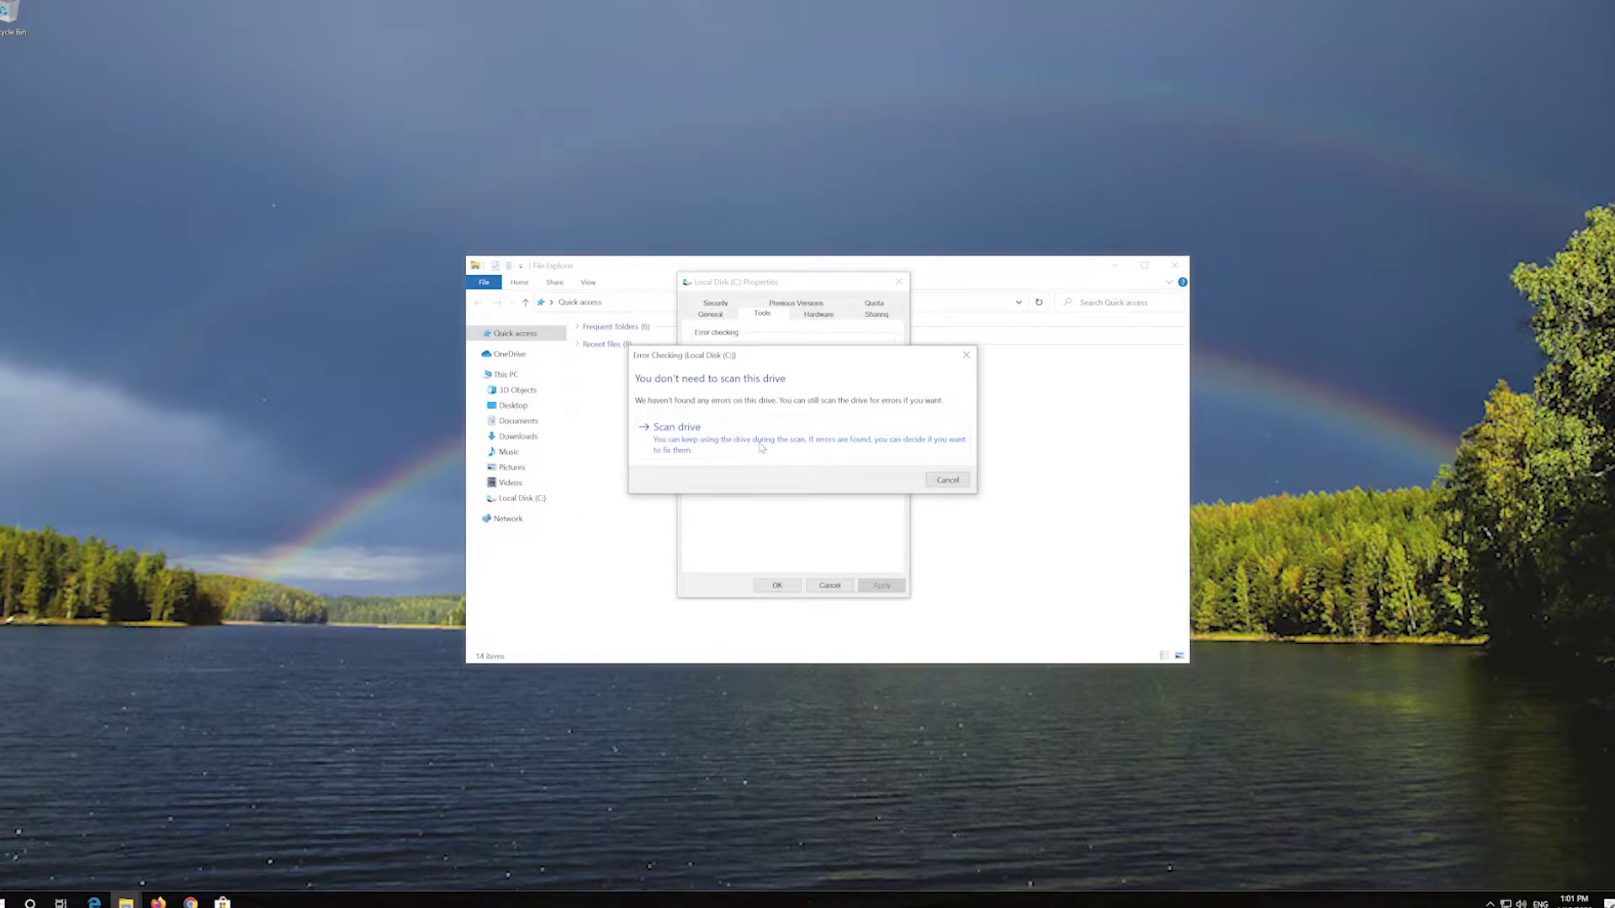
pyautogui.click(760, 448)
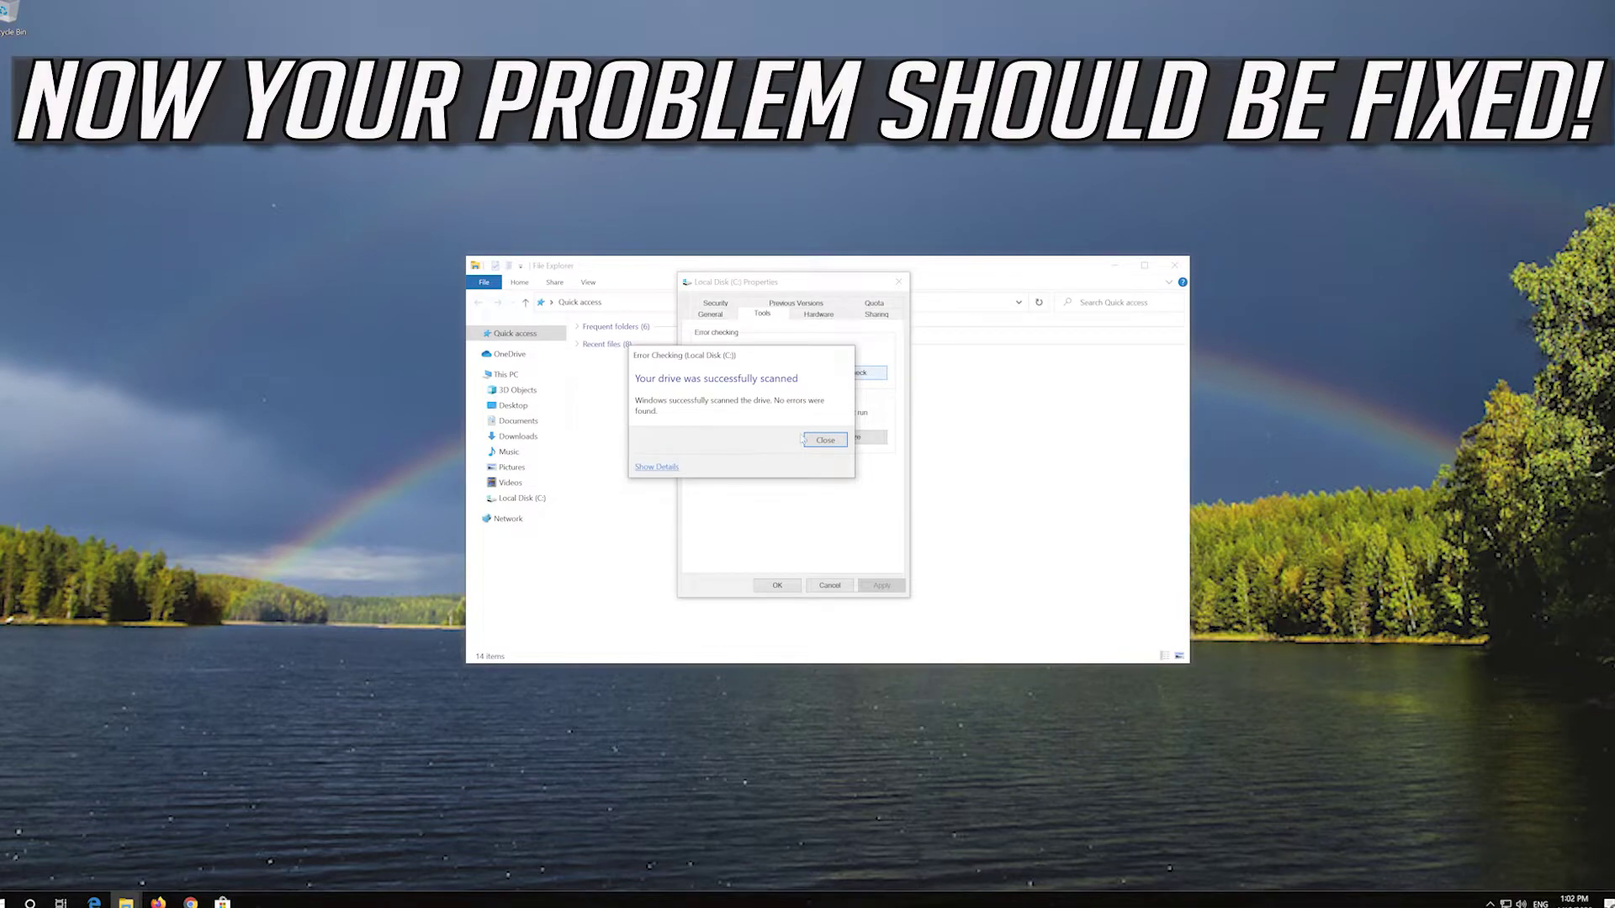
pyautogui.click(806, 440)
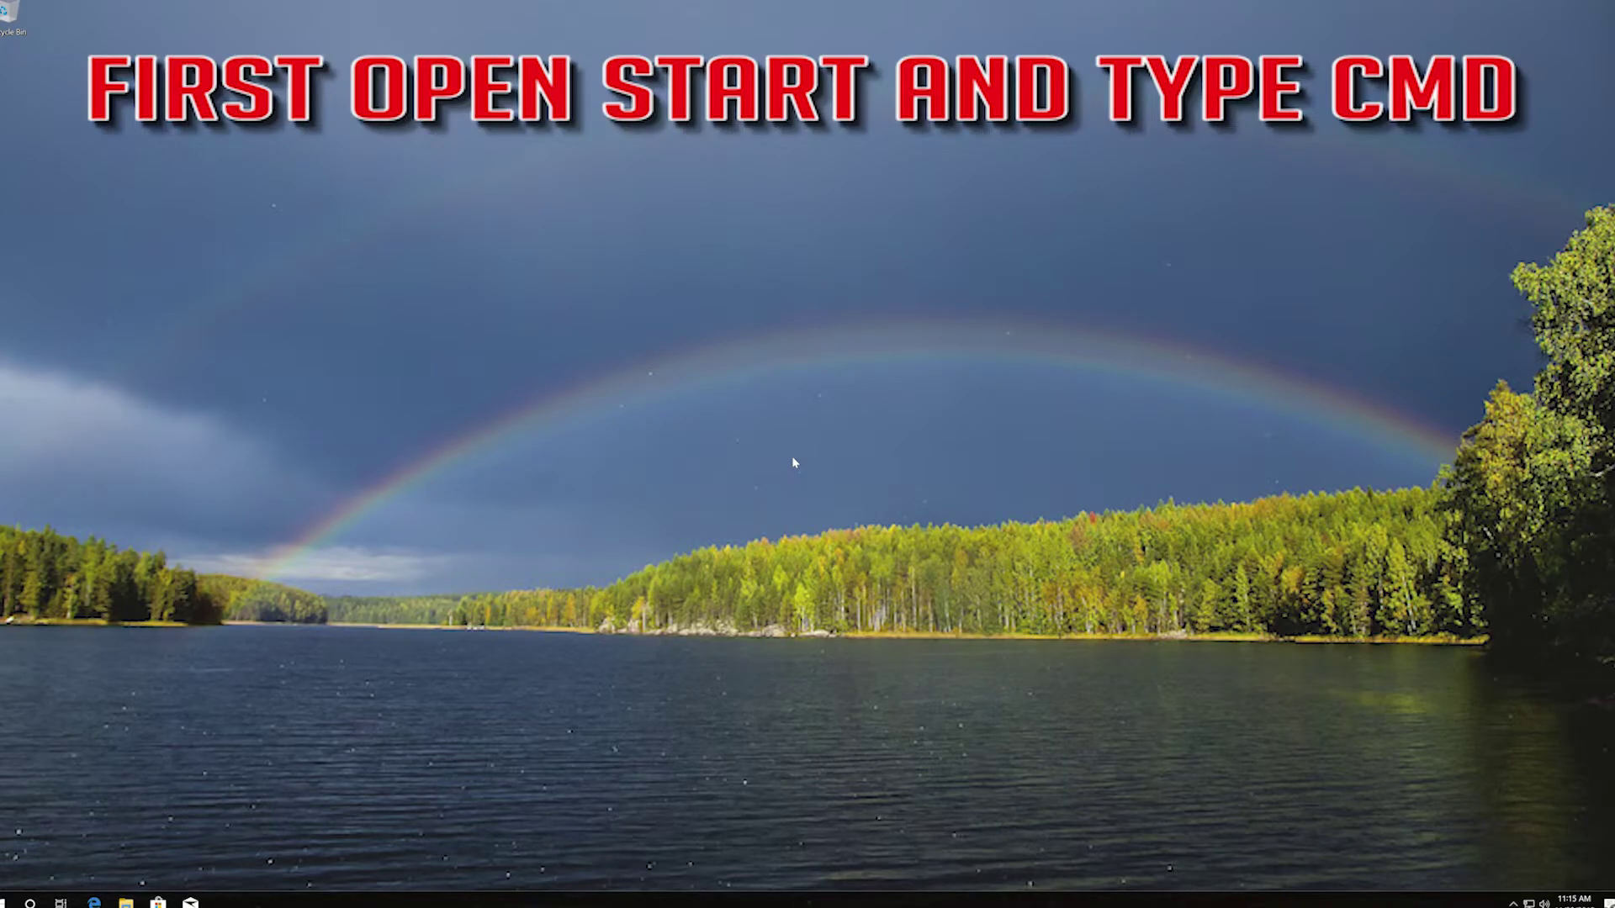
# Search for cmd and open Command Prompt as administrator, allowing it to make changes to the device.
pyautogui.press('super')
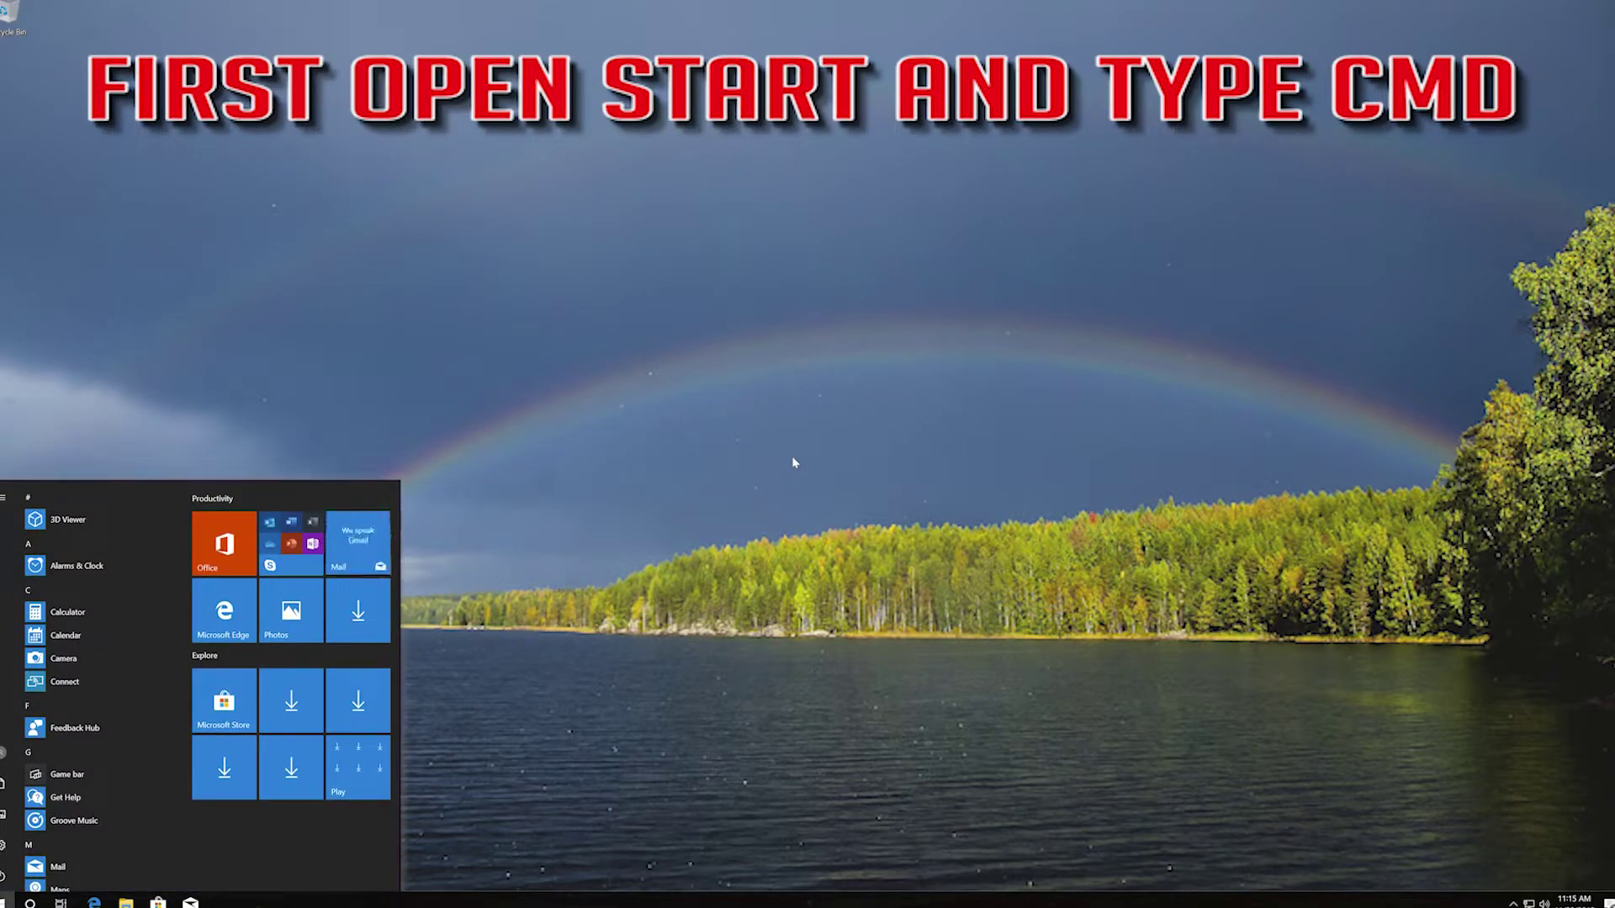
pyautogui.write('cmd')
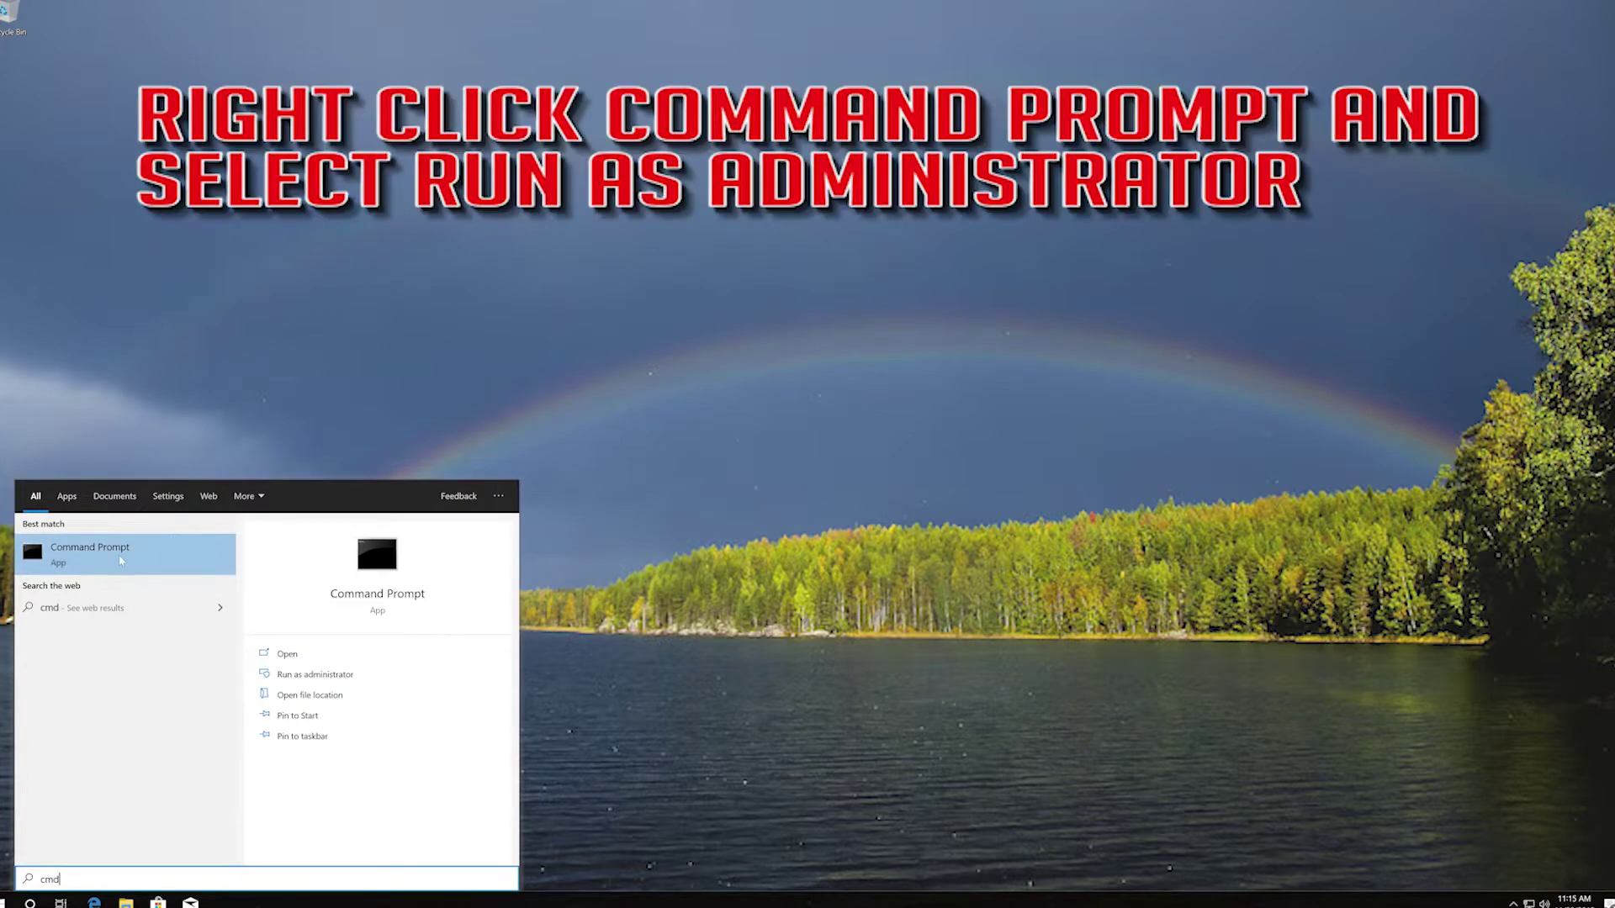
pyautogui.rightClick(119, 553)
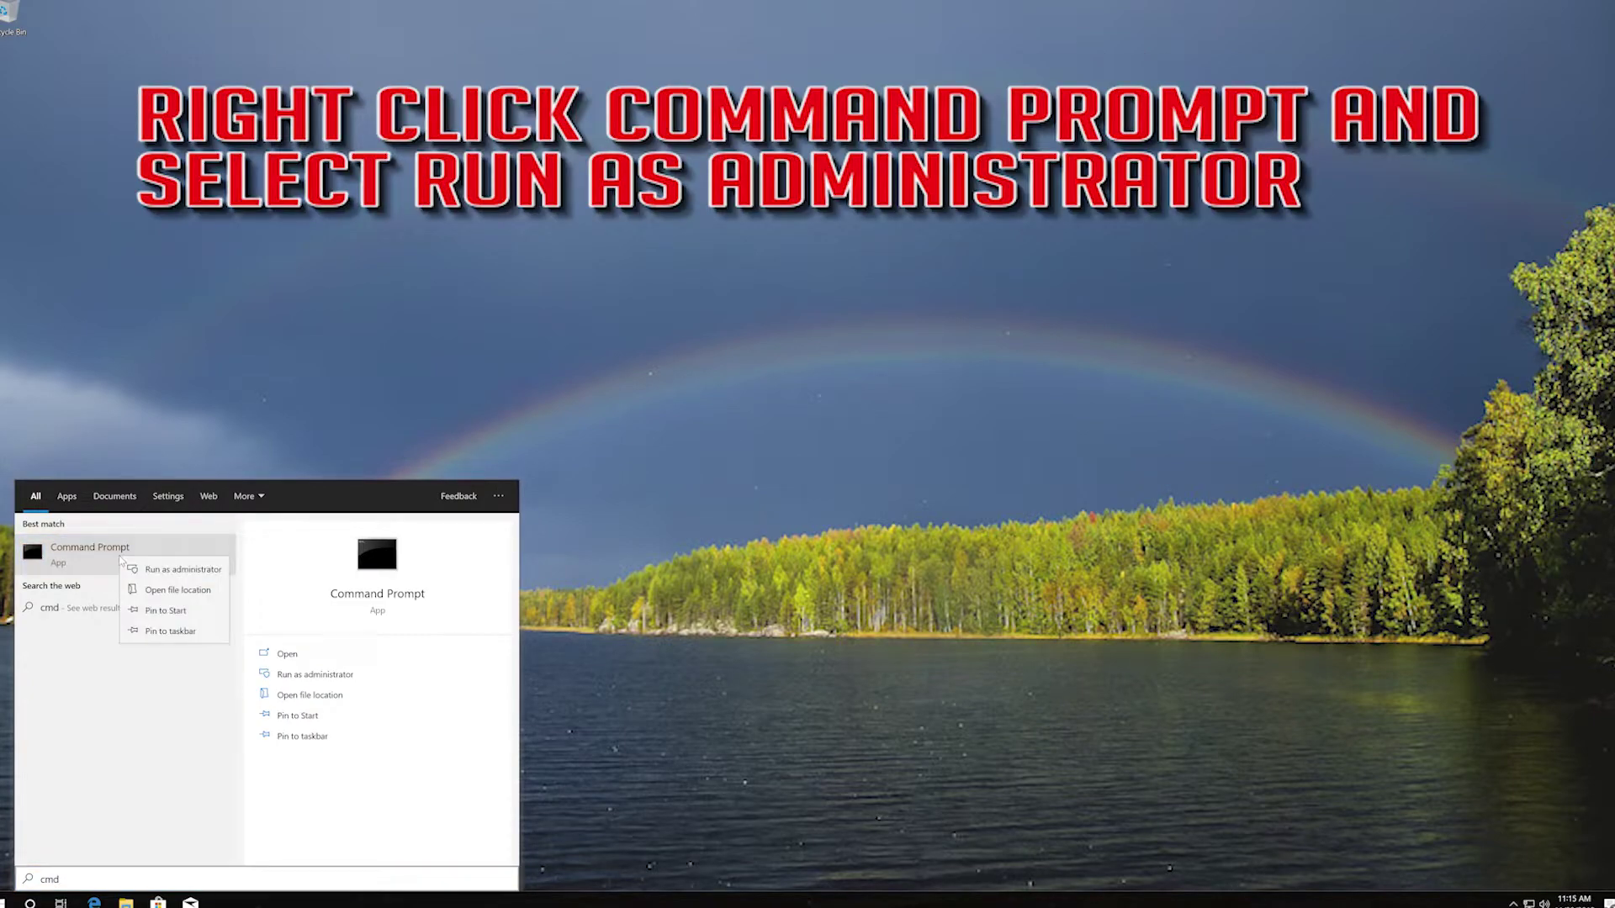
pyautogui.click(187, 568)
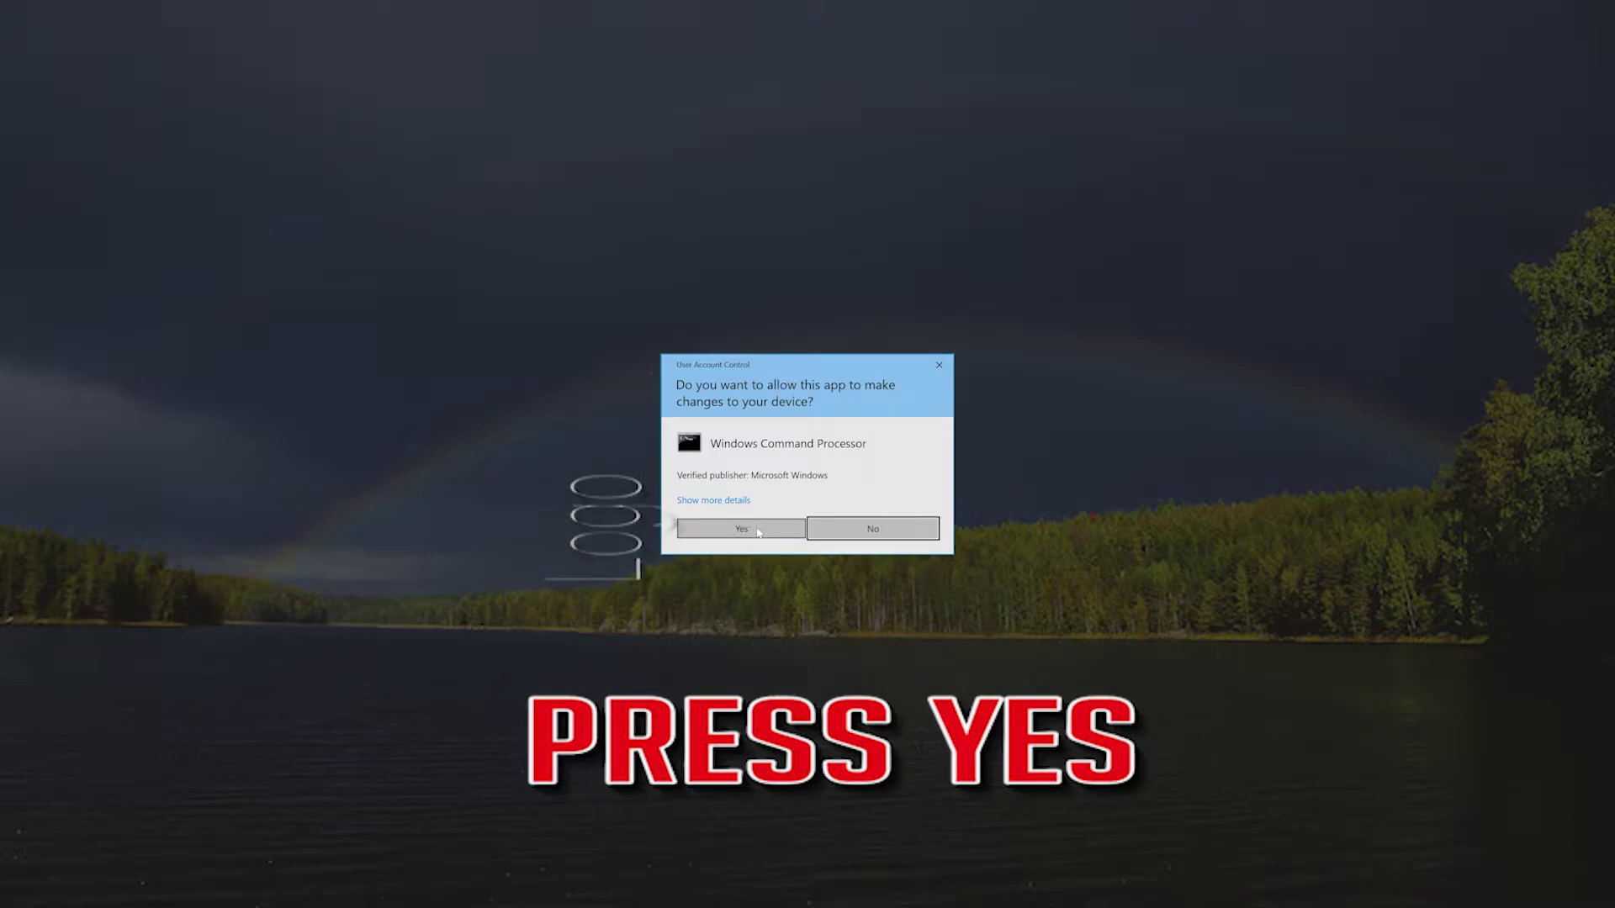
pyautogui.click(741, 529)
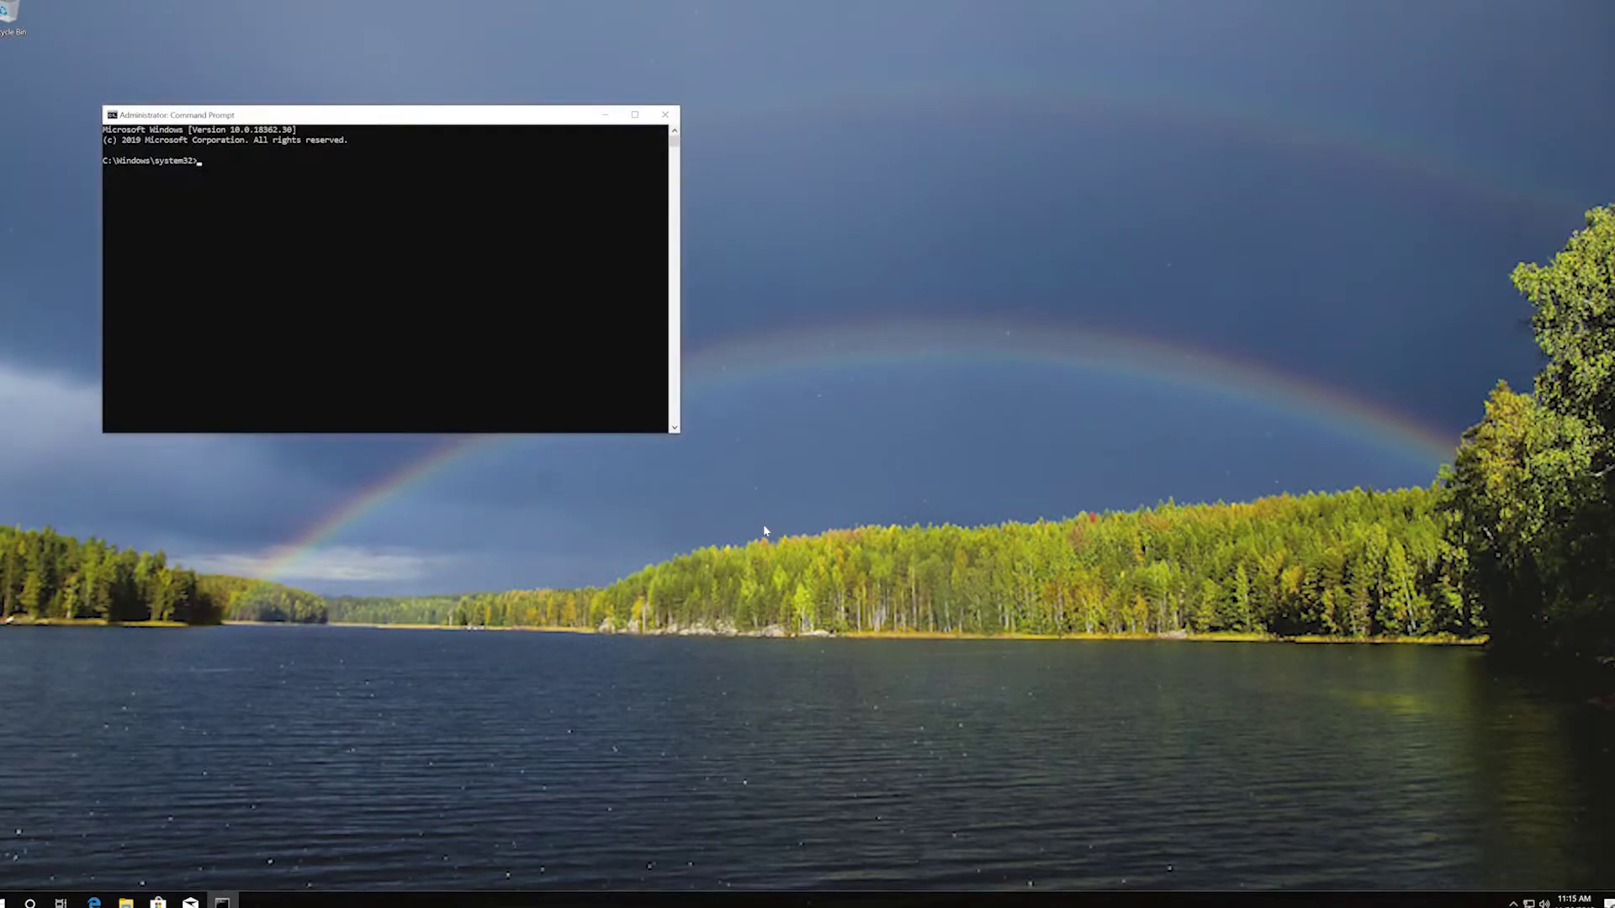
# Move the Command Prompt window toward the middle of the desktop and run the system file check with sfc /scannow.
pyautogui.moveTo(535, 121); pyautogui.dragTo(928, 270)
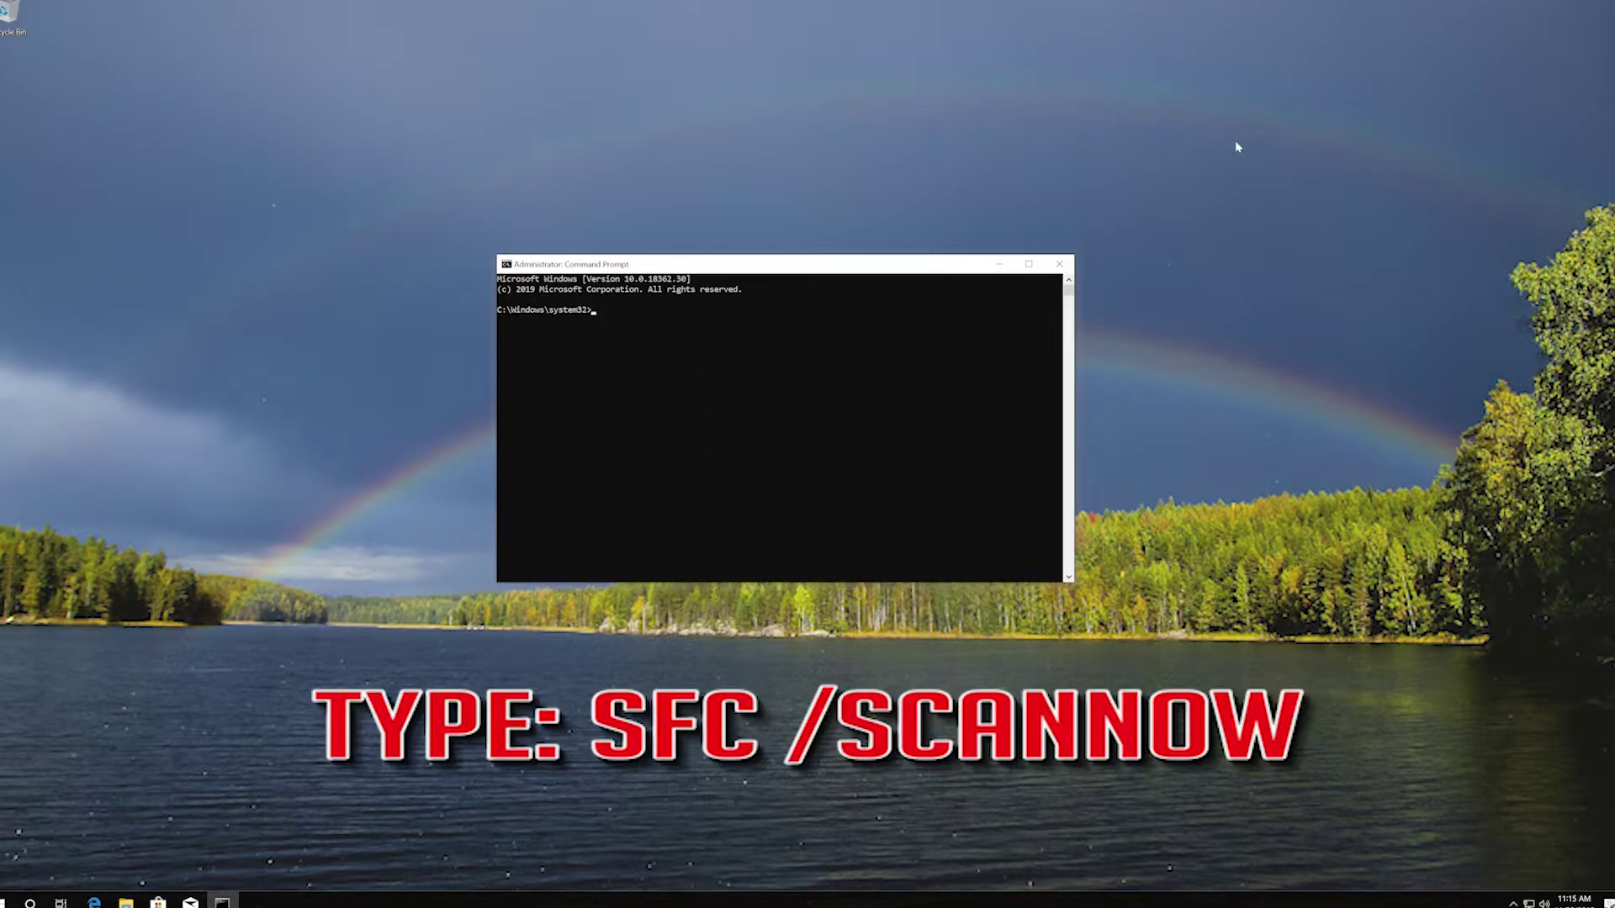
pyautogui.write('sfc /scannow')
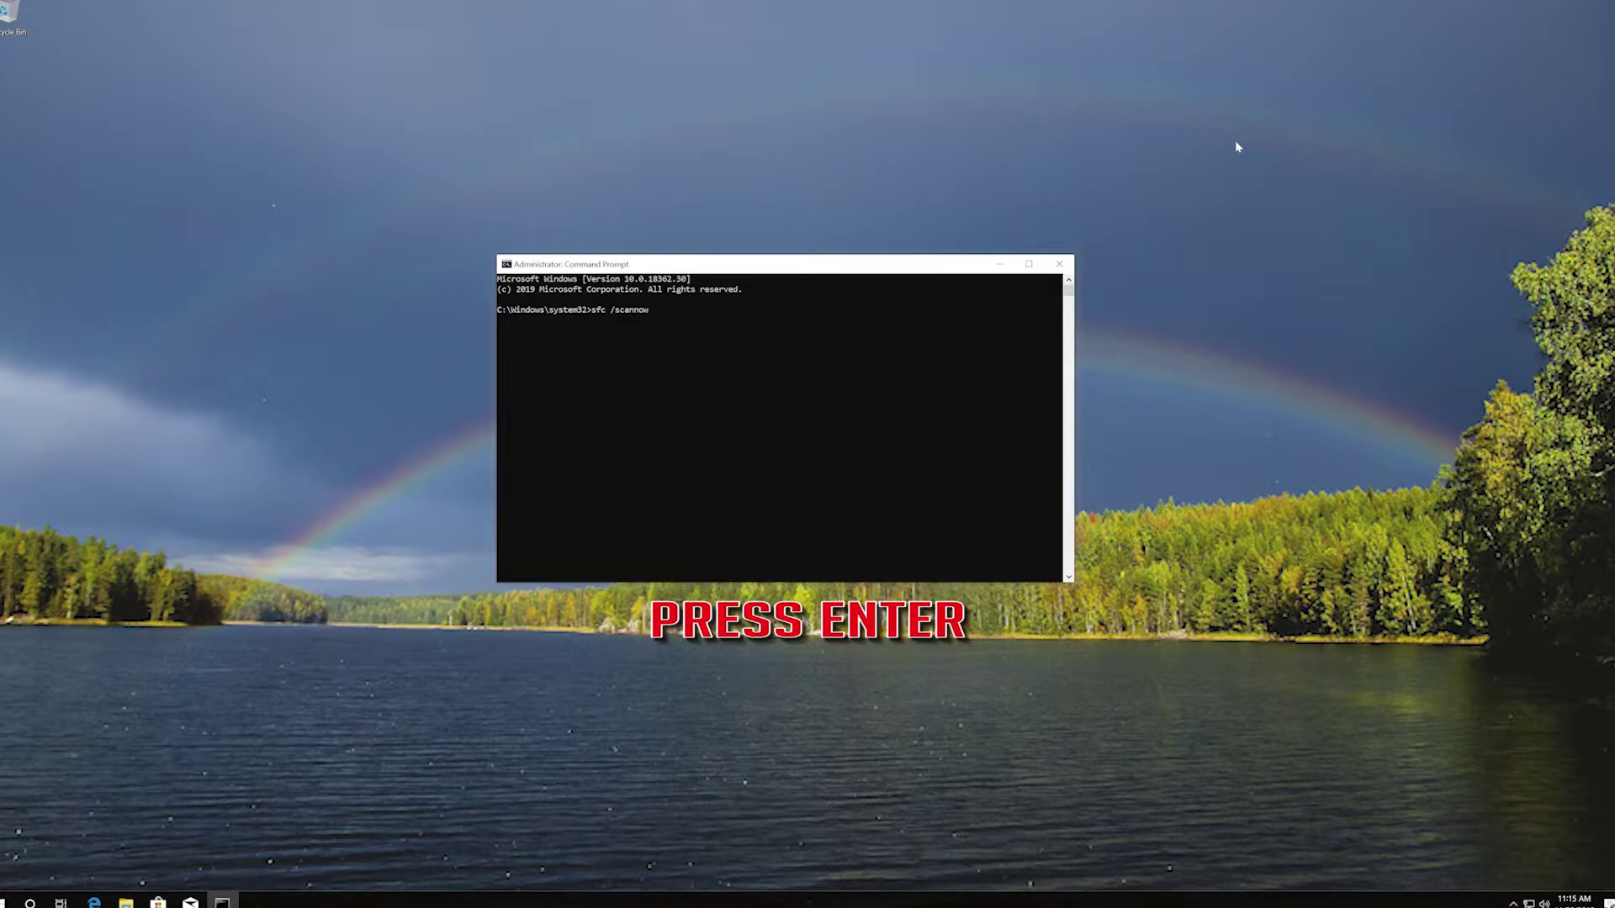
pyautogui.press('Return')
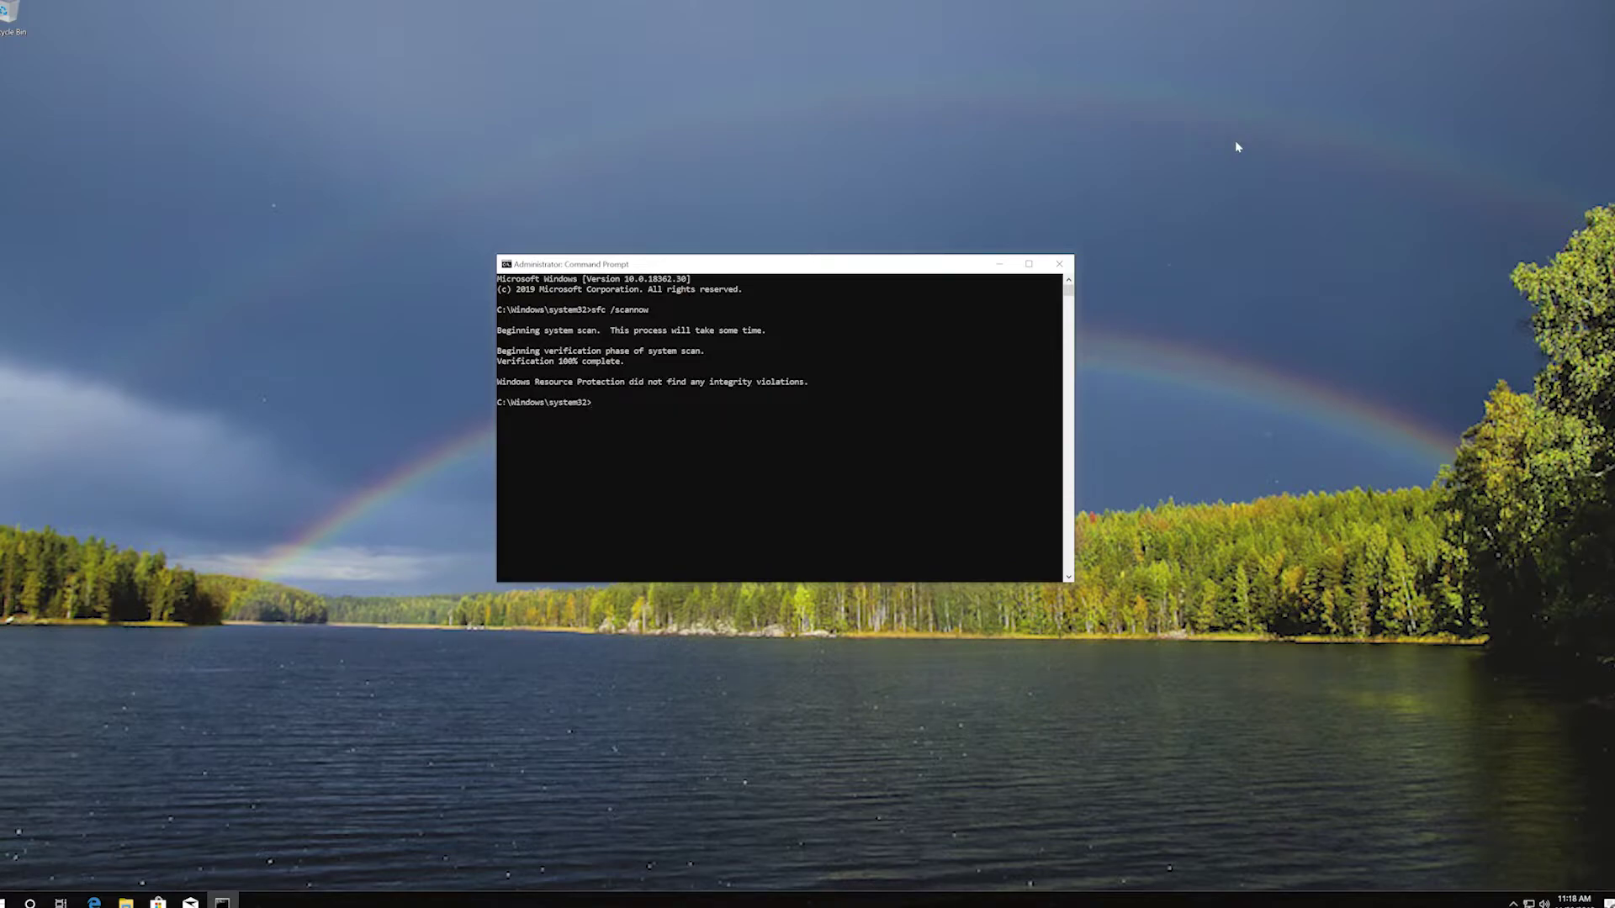
# Close Command Prompt with the exit command and restart the computer.
pyautogui.write('exit')
pyautogui.press('Return')
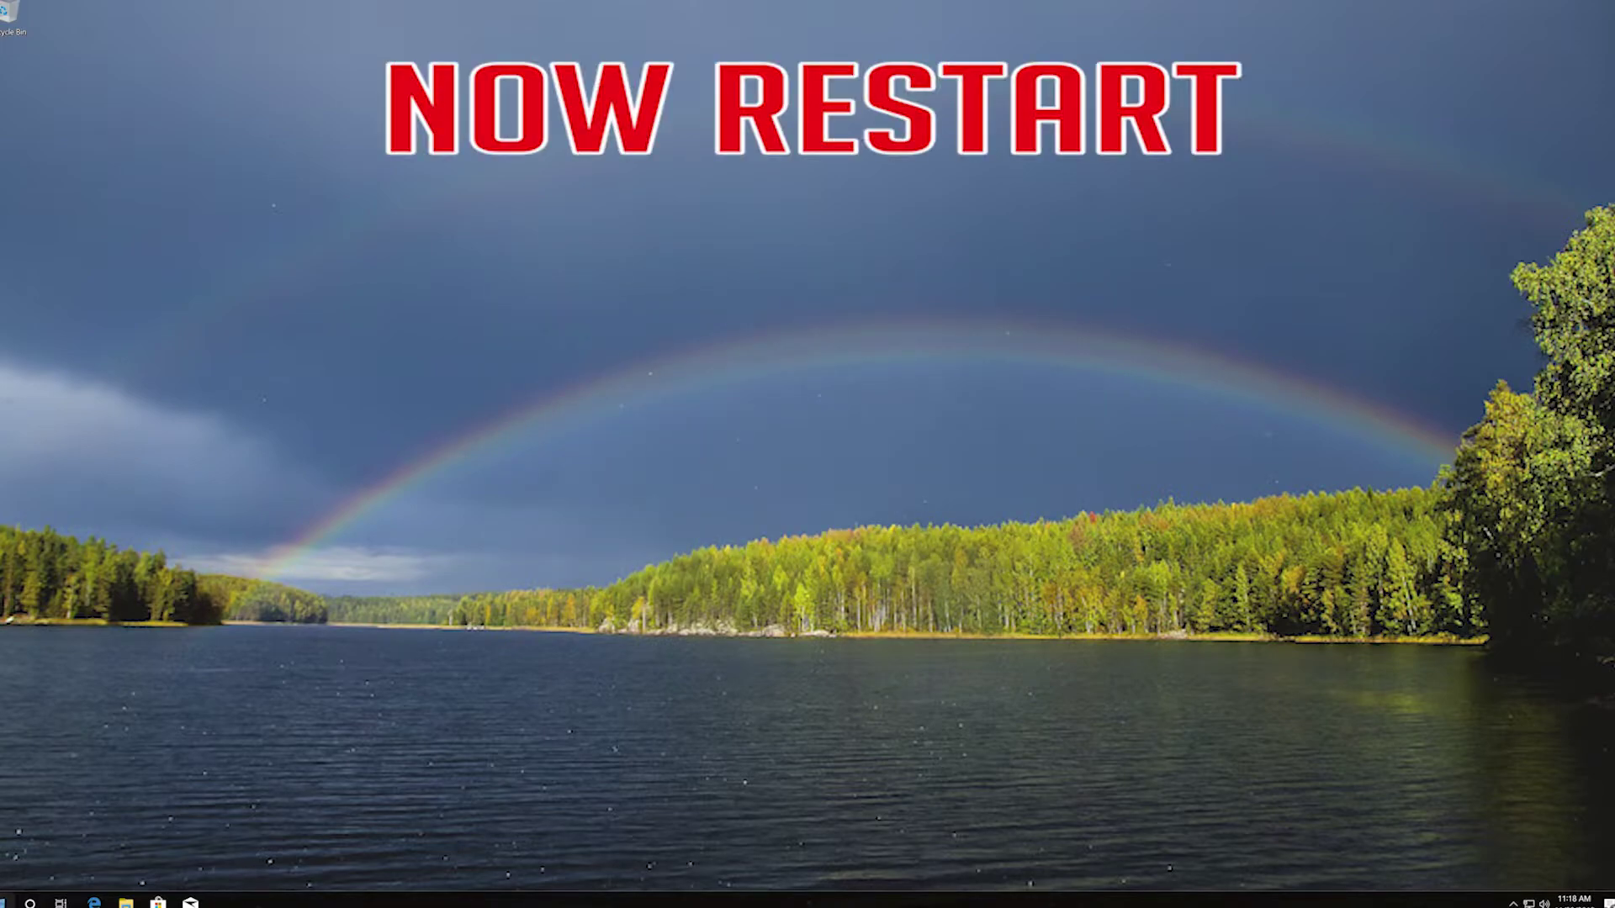
pyautogui.click(7, 902)
pyautogui.click(4, 876)
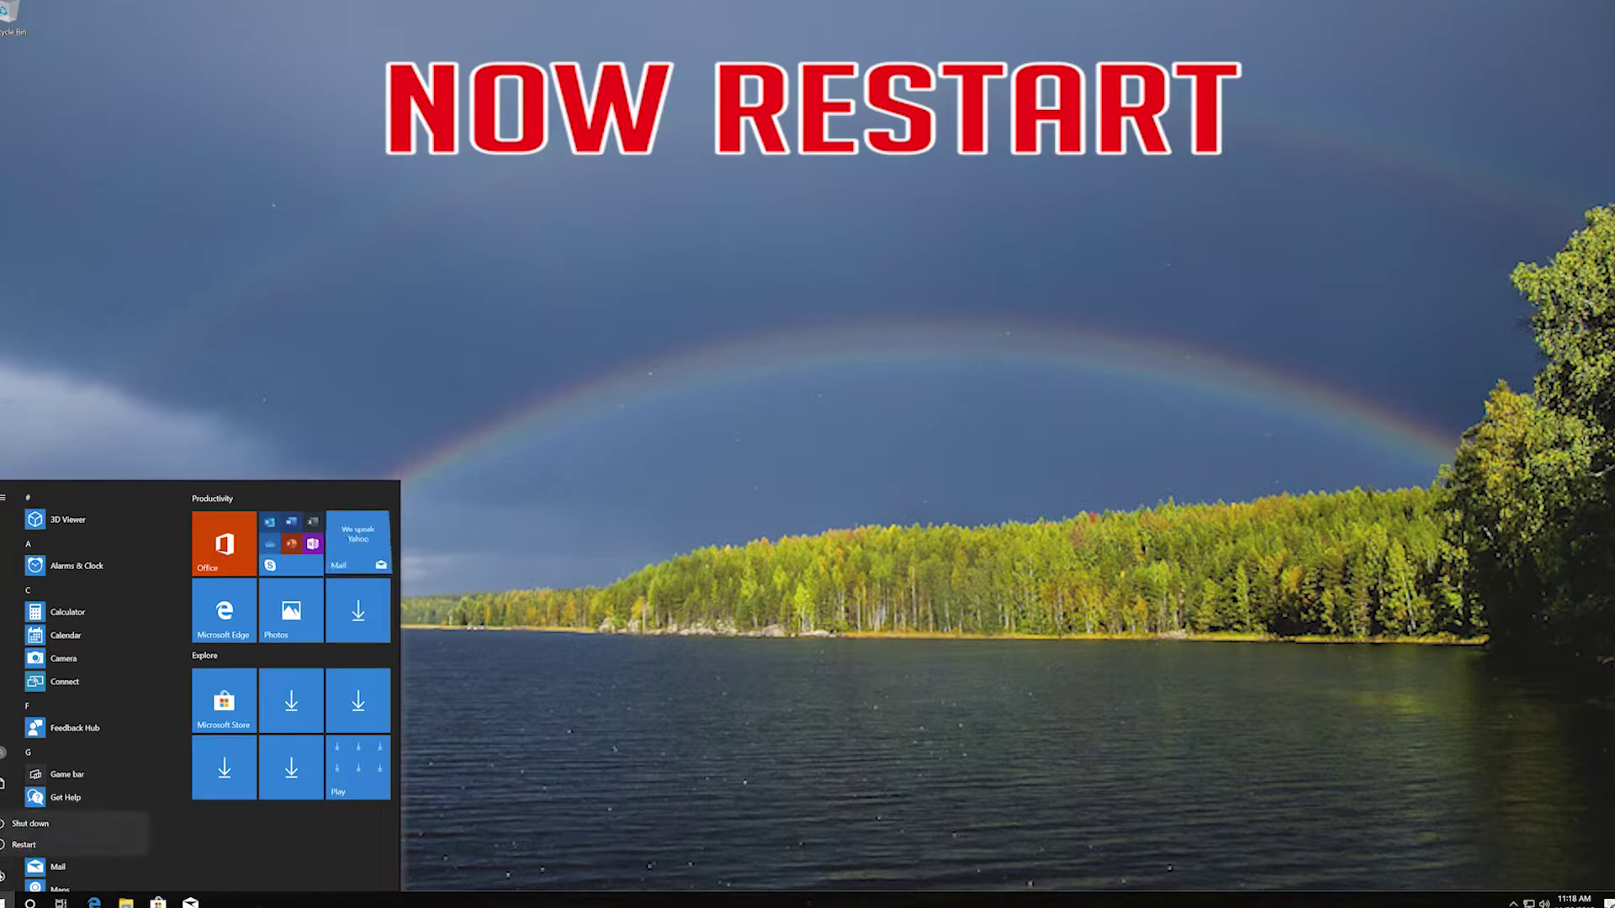
pyautogui.click(18, 843)
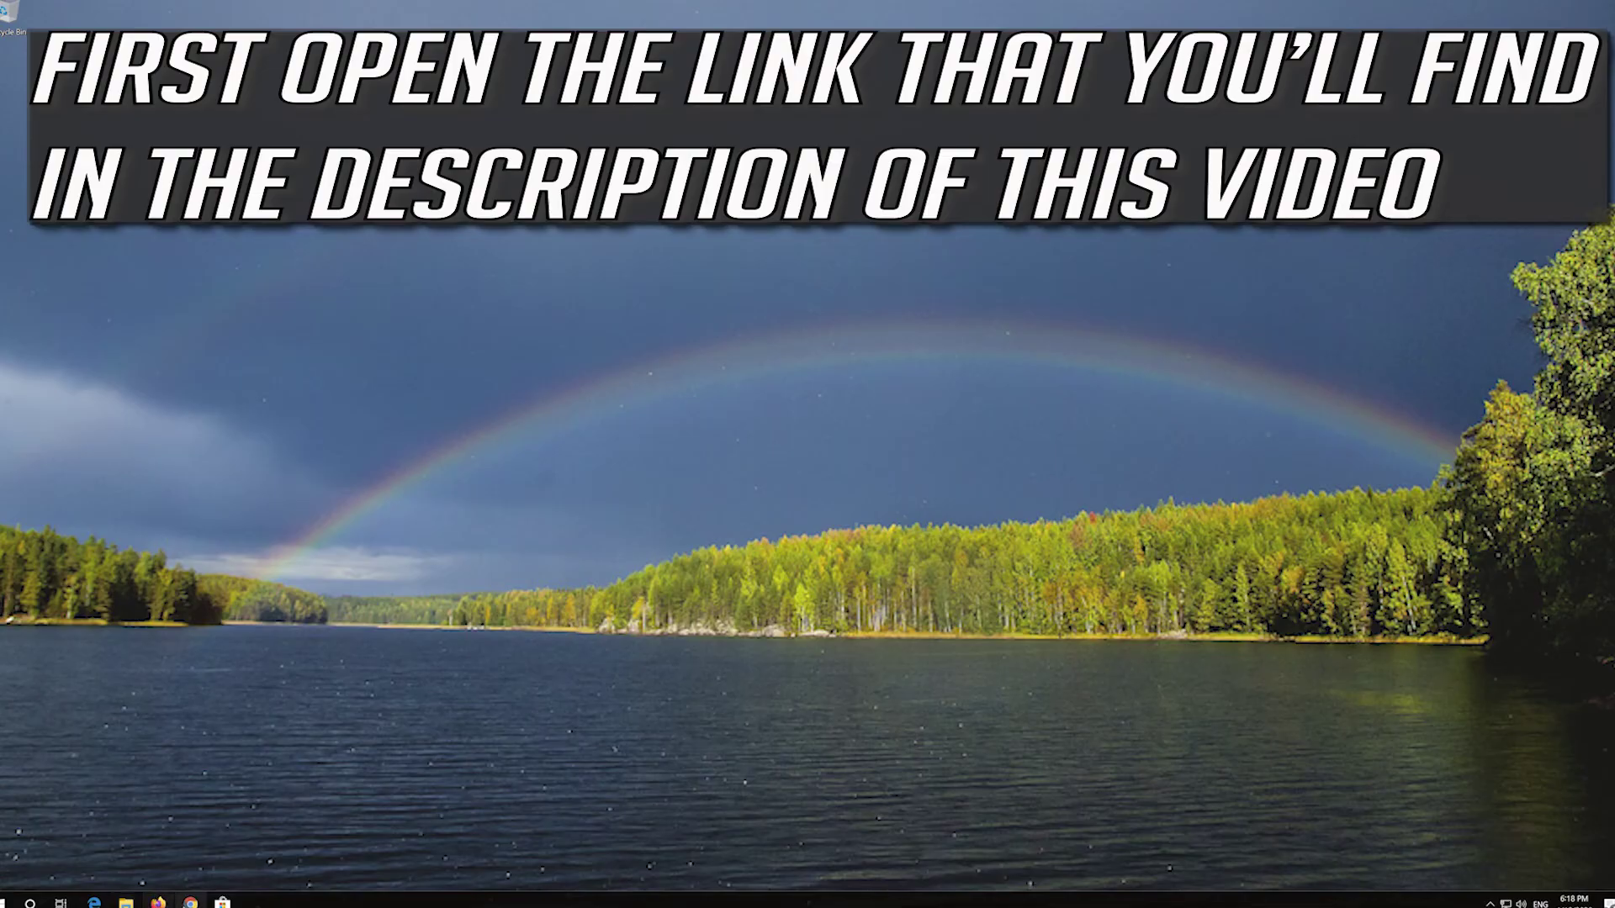
pyautogui.click(190, 901)
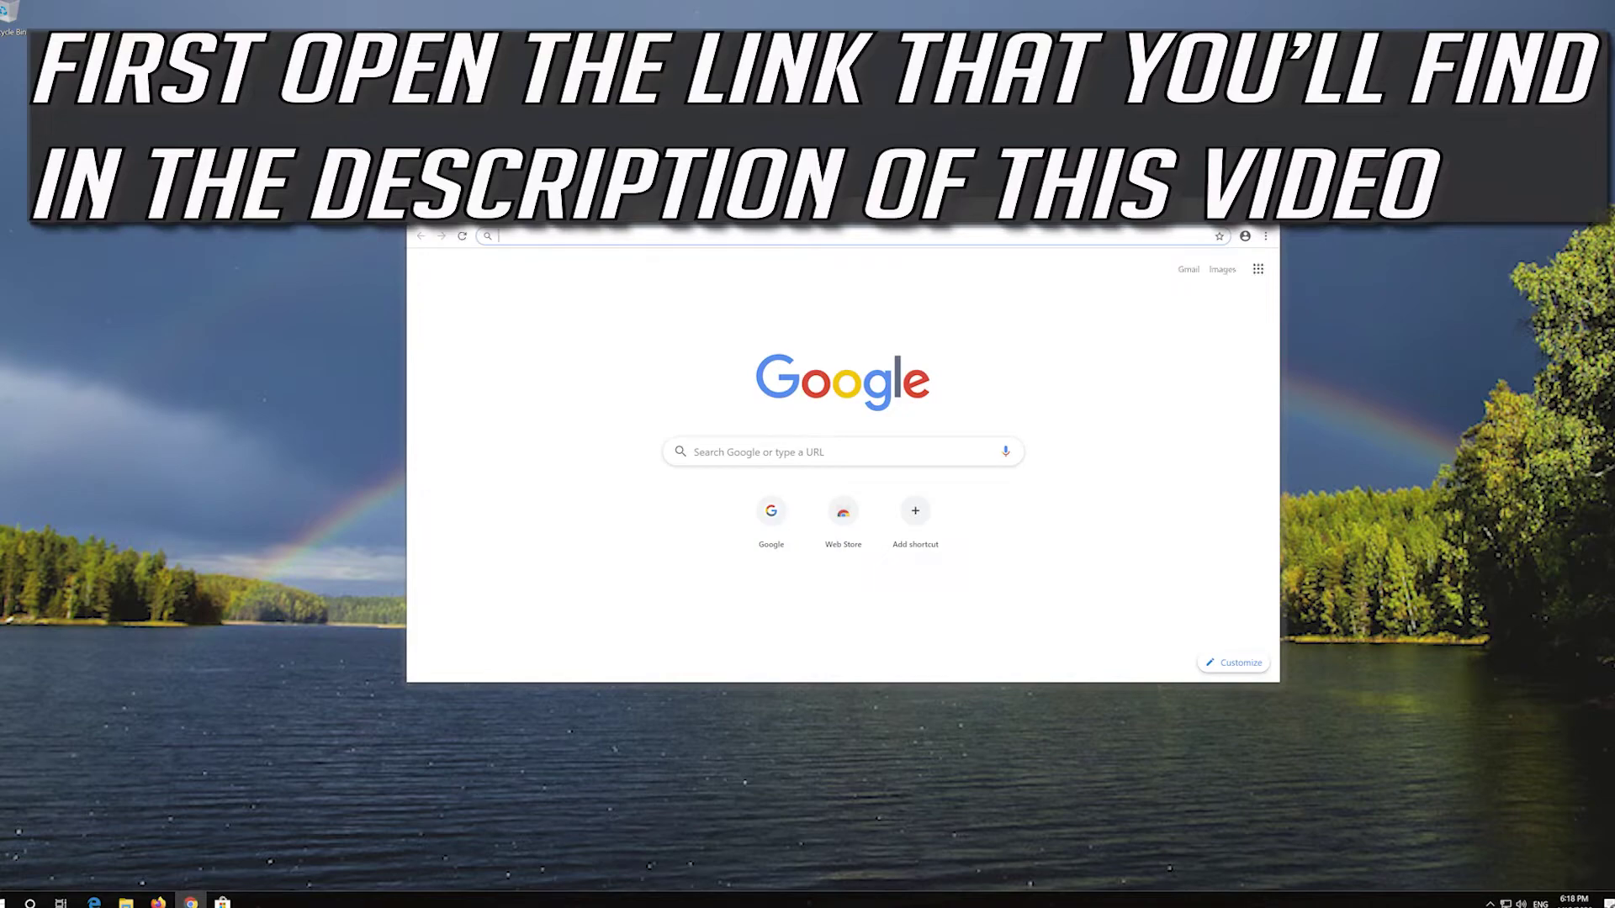
pyautogui.write('https://www.microsoft.com/en-us/software-download/windows10')
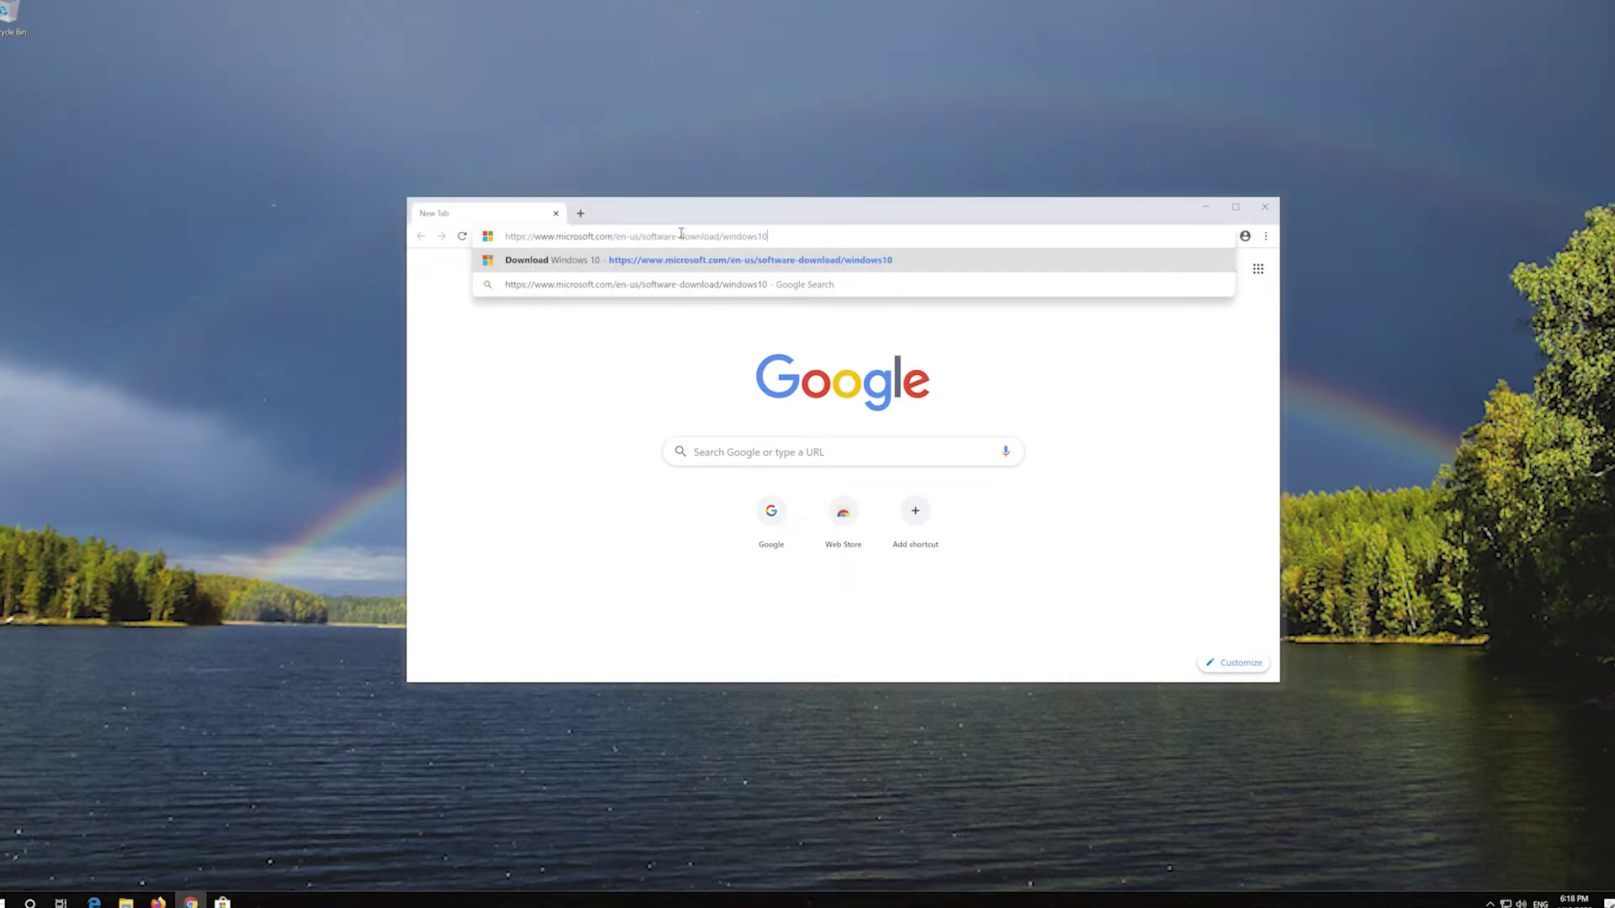
pyautogui.press('Return')
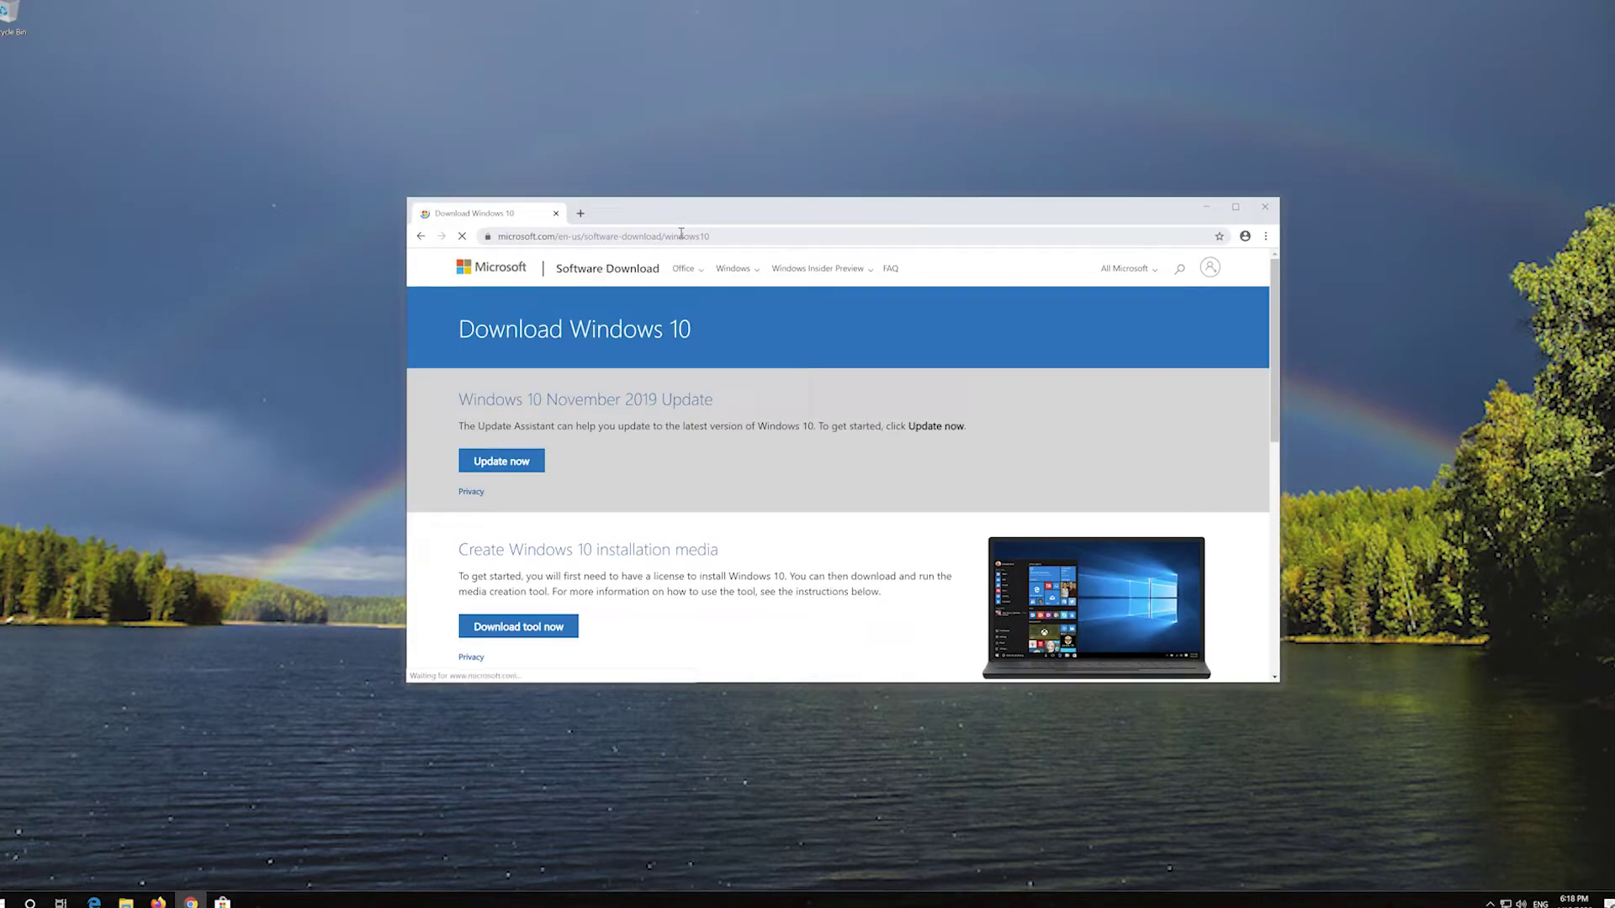
pyautogui.scroll(-1, 782, 496)
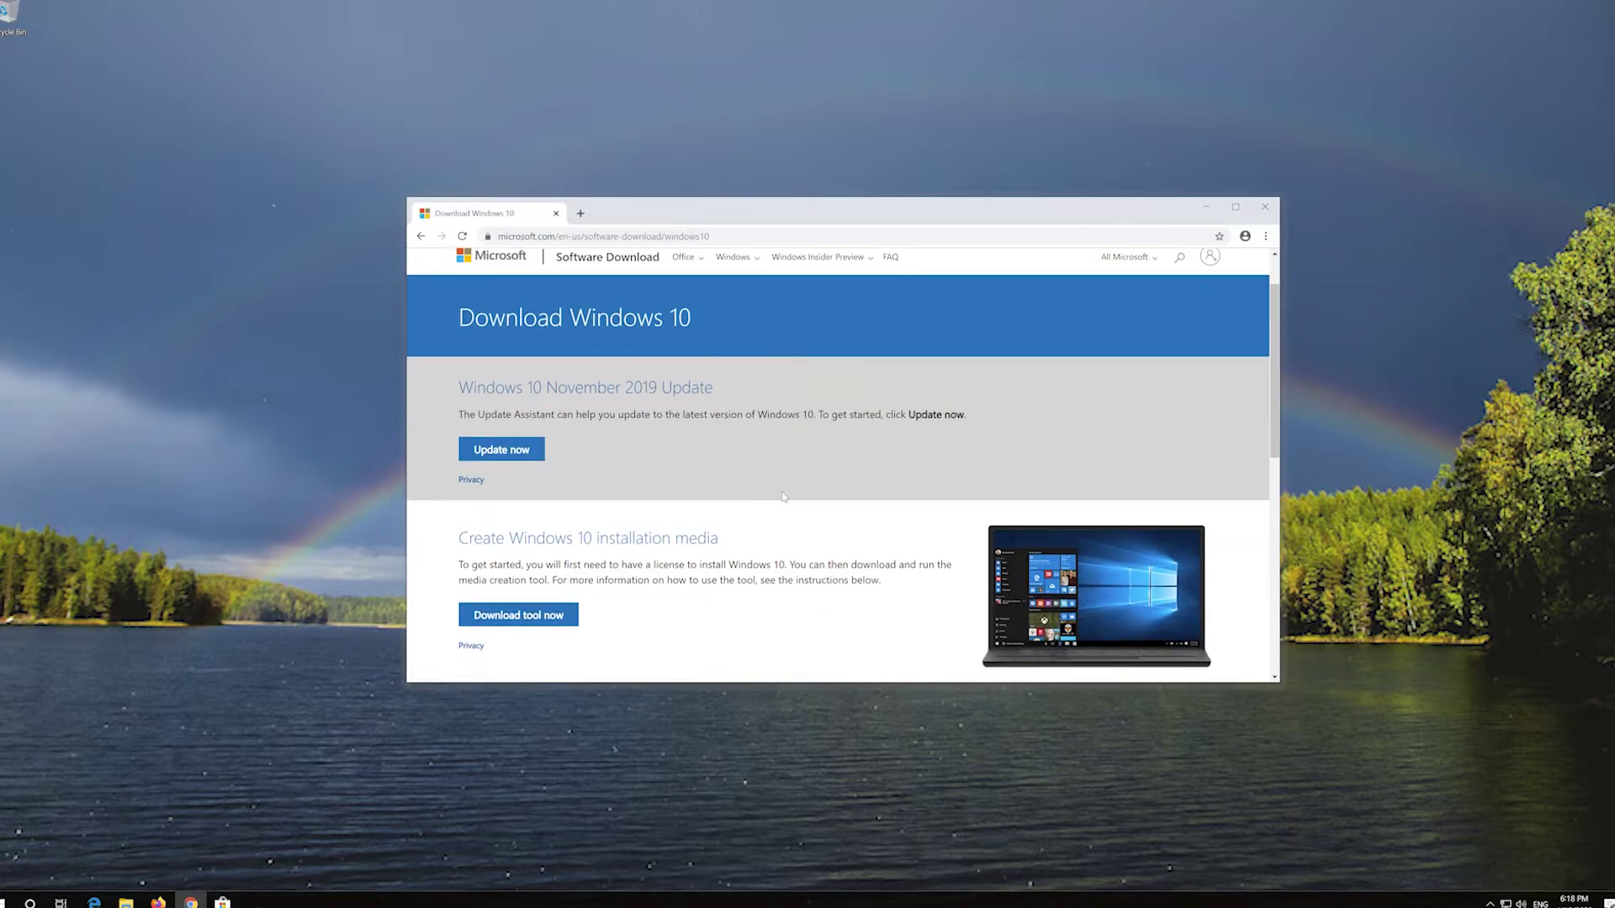
pyautogui.click(550, 618)
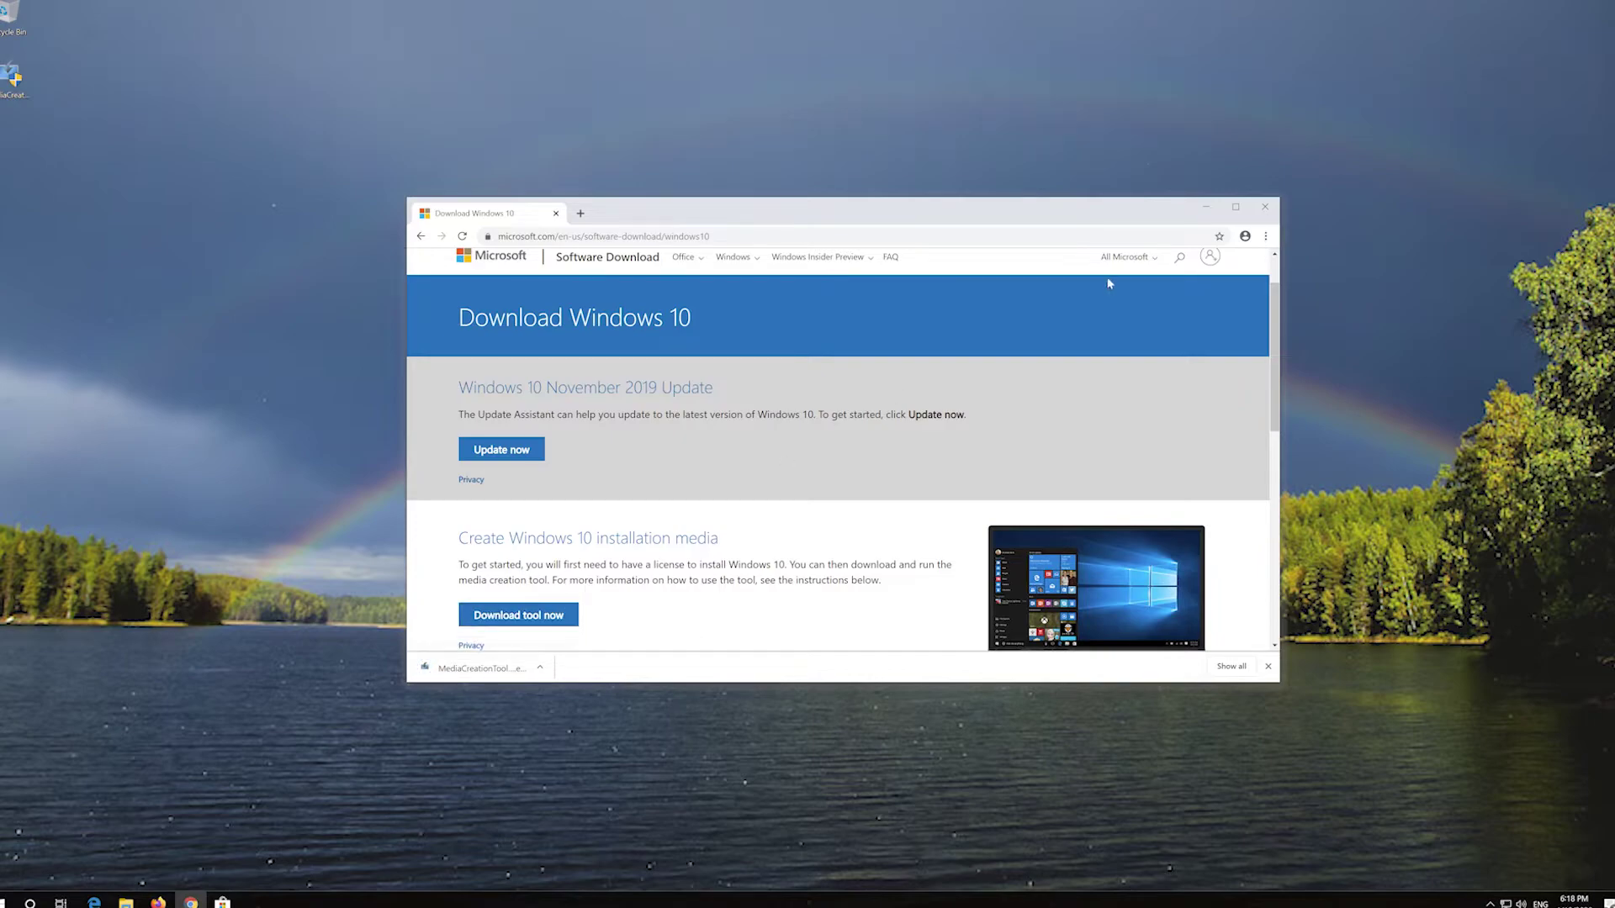
pyautogui.click(1265, 208)
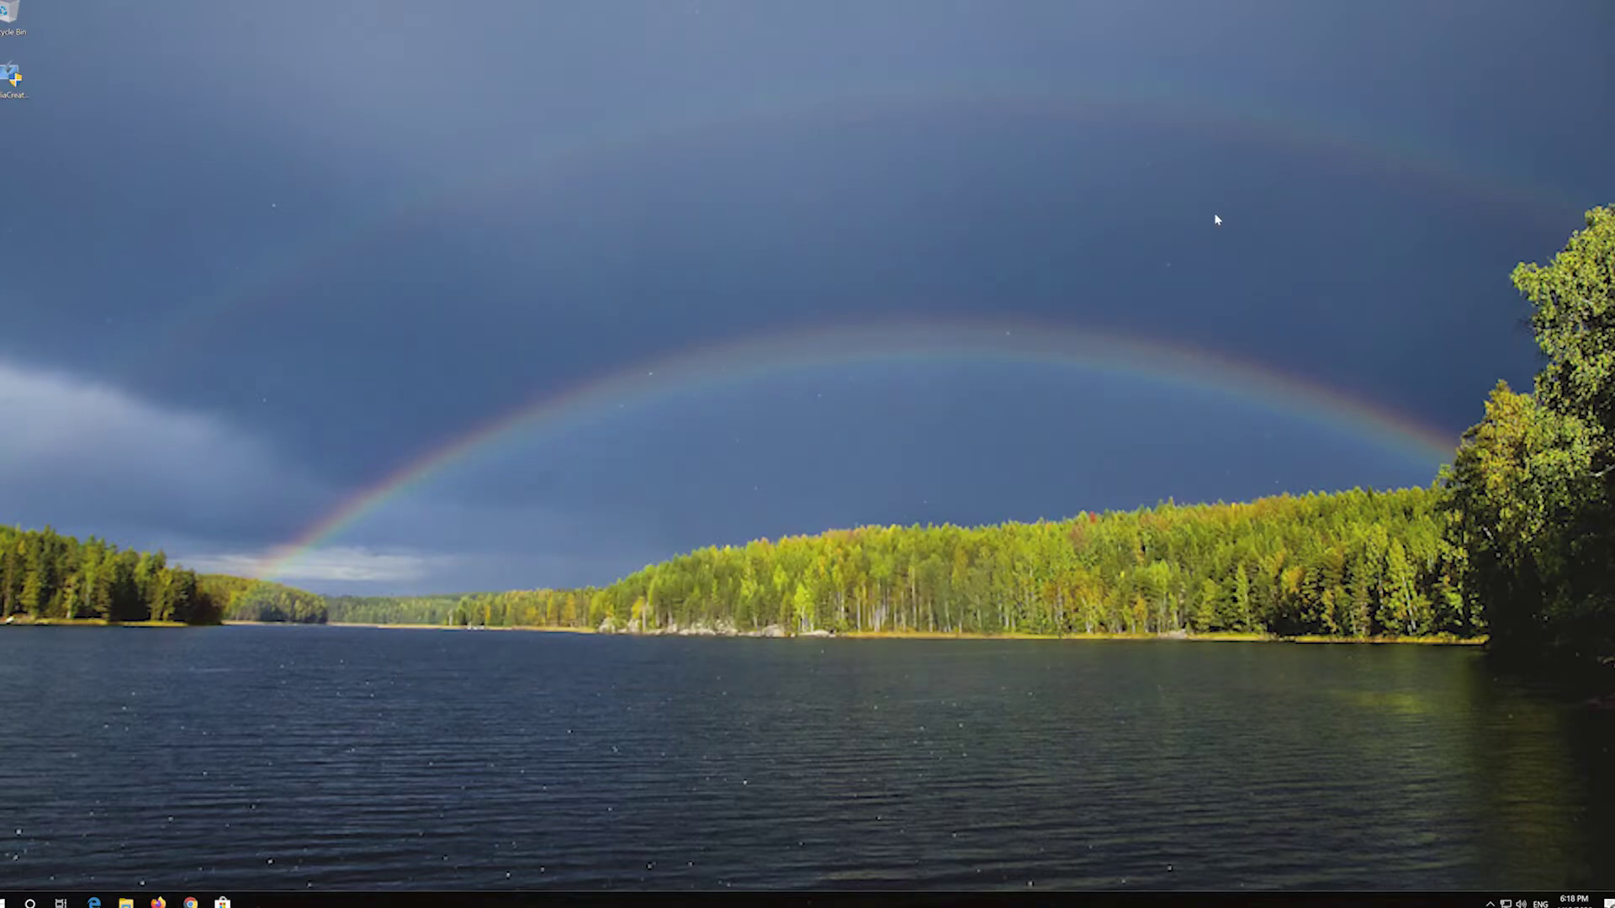
# Run the downloaded media creation tool from the desktop, allowing it to make changes to the device, and accept its license terms.
pyautogui.doubleClick(14, 76)
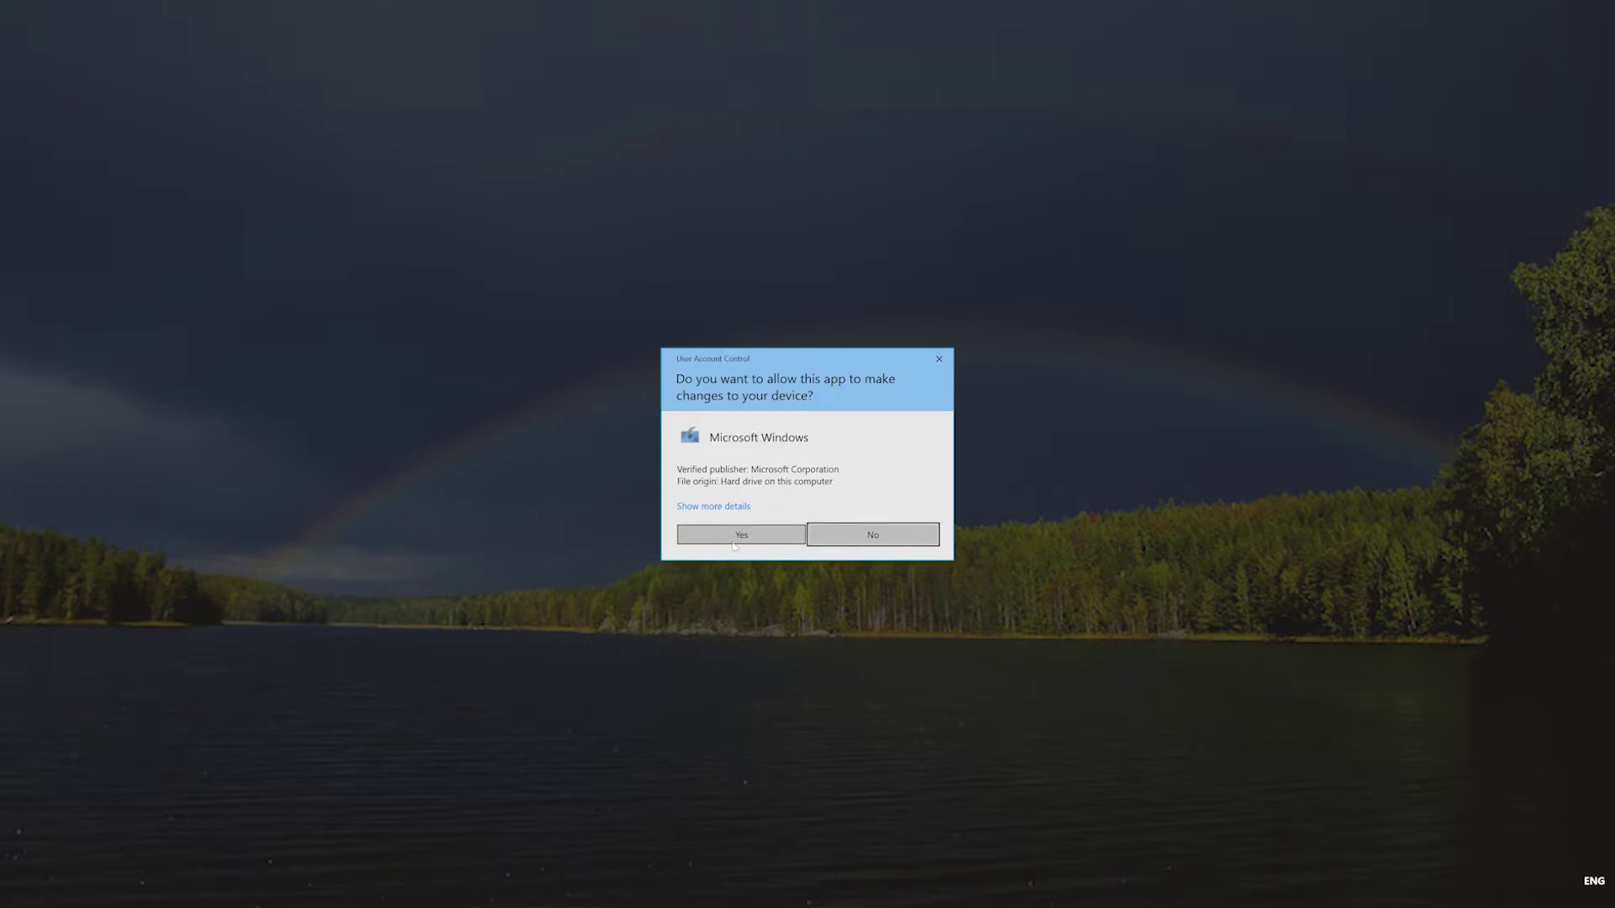
pyautogui.click(742, 541)
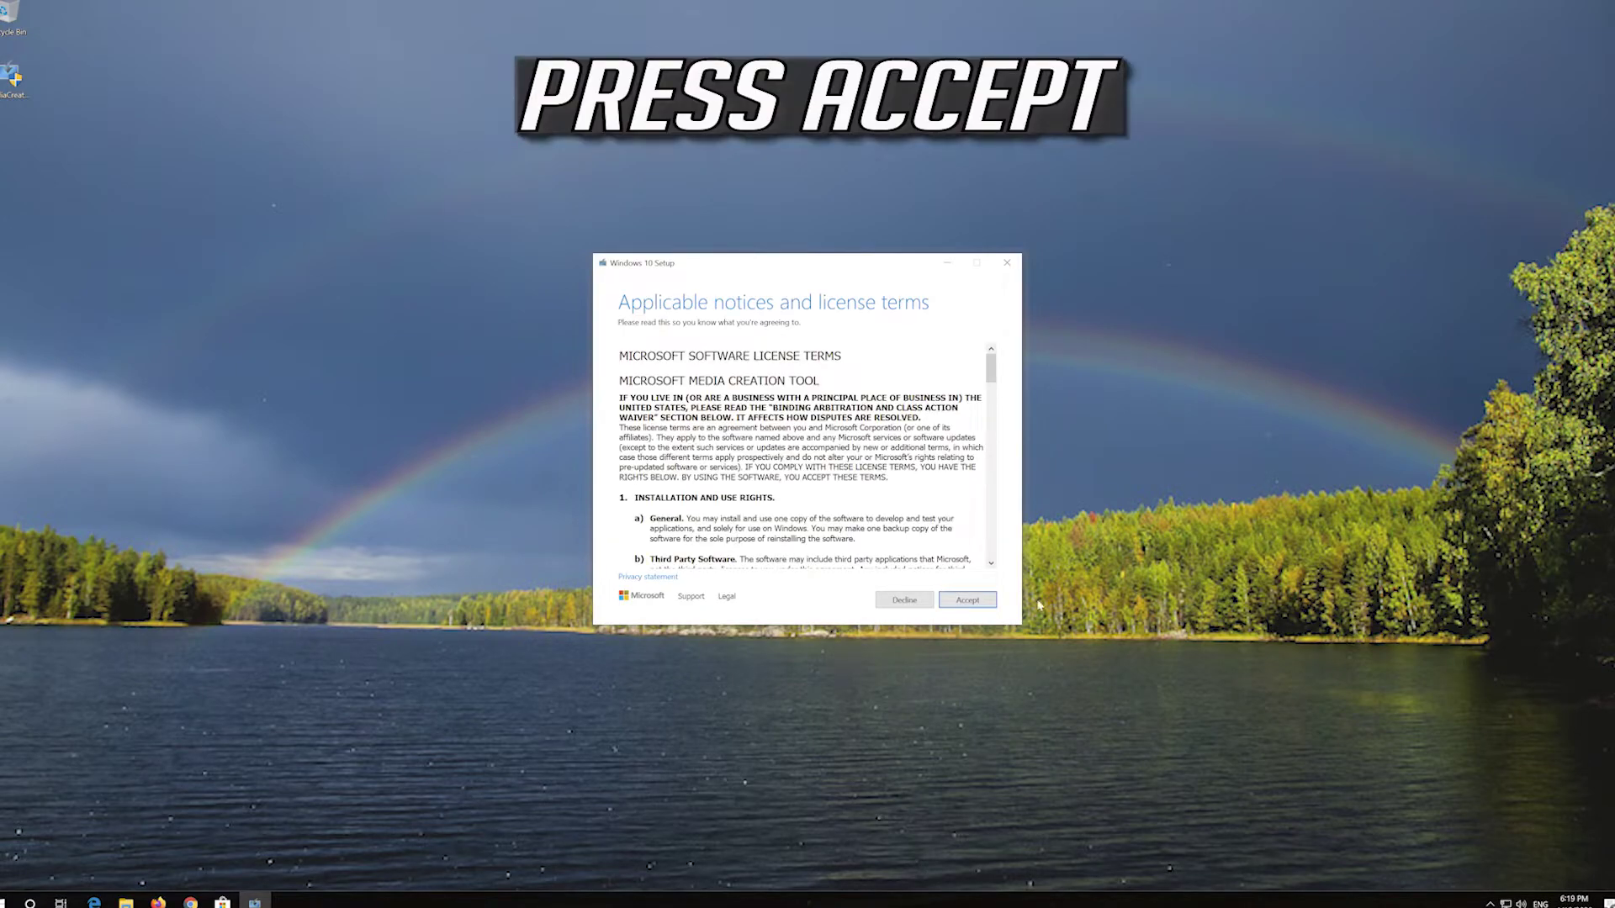
pyautogui.click(967, 600)
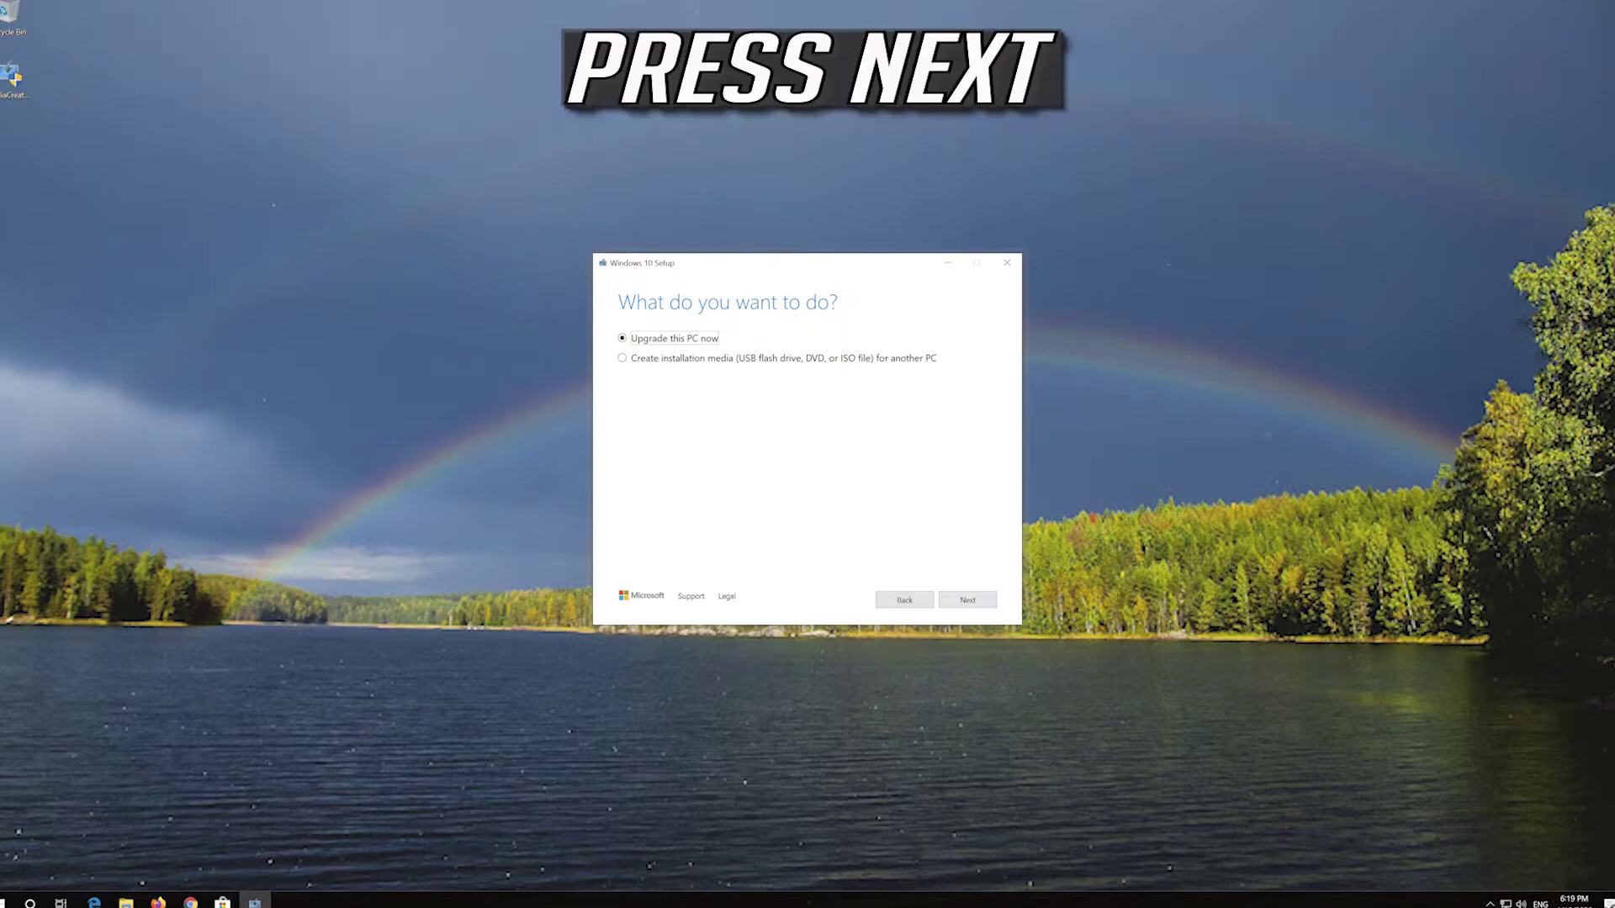
# Upgrade this PC now, accepting the license terms and installing Windows 10 Pro with personal files and apps kept.
pyautogui.click(964, 604)
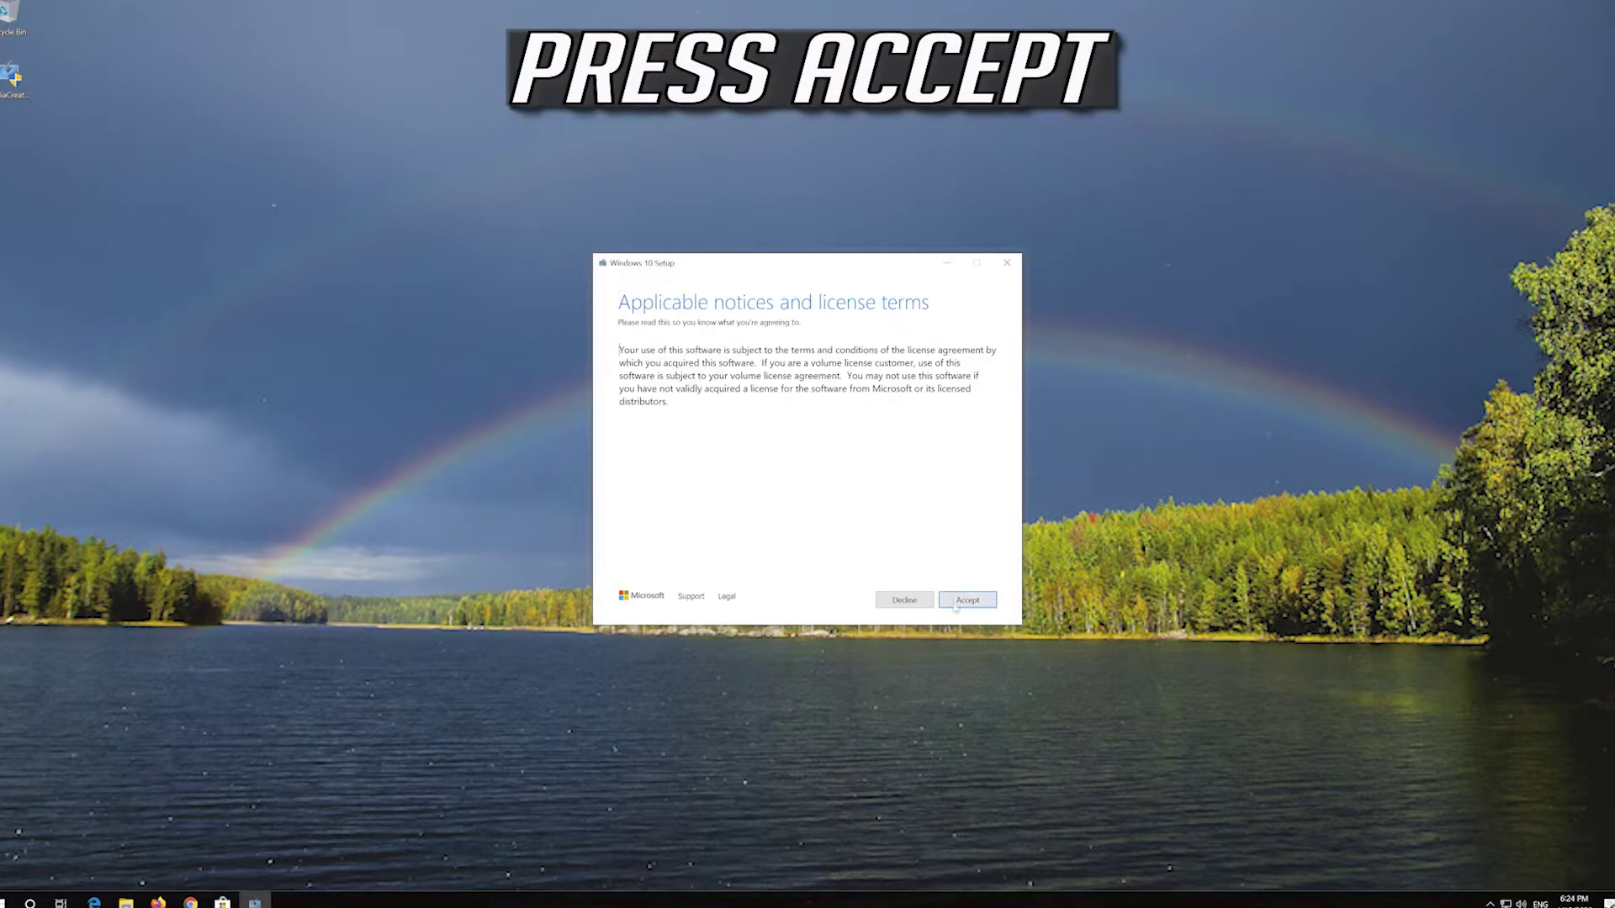
pyautogui.click(967, 601)
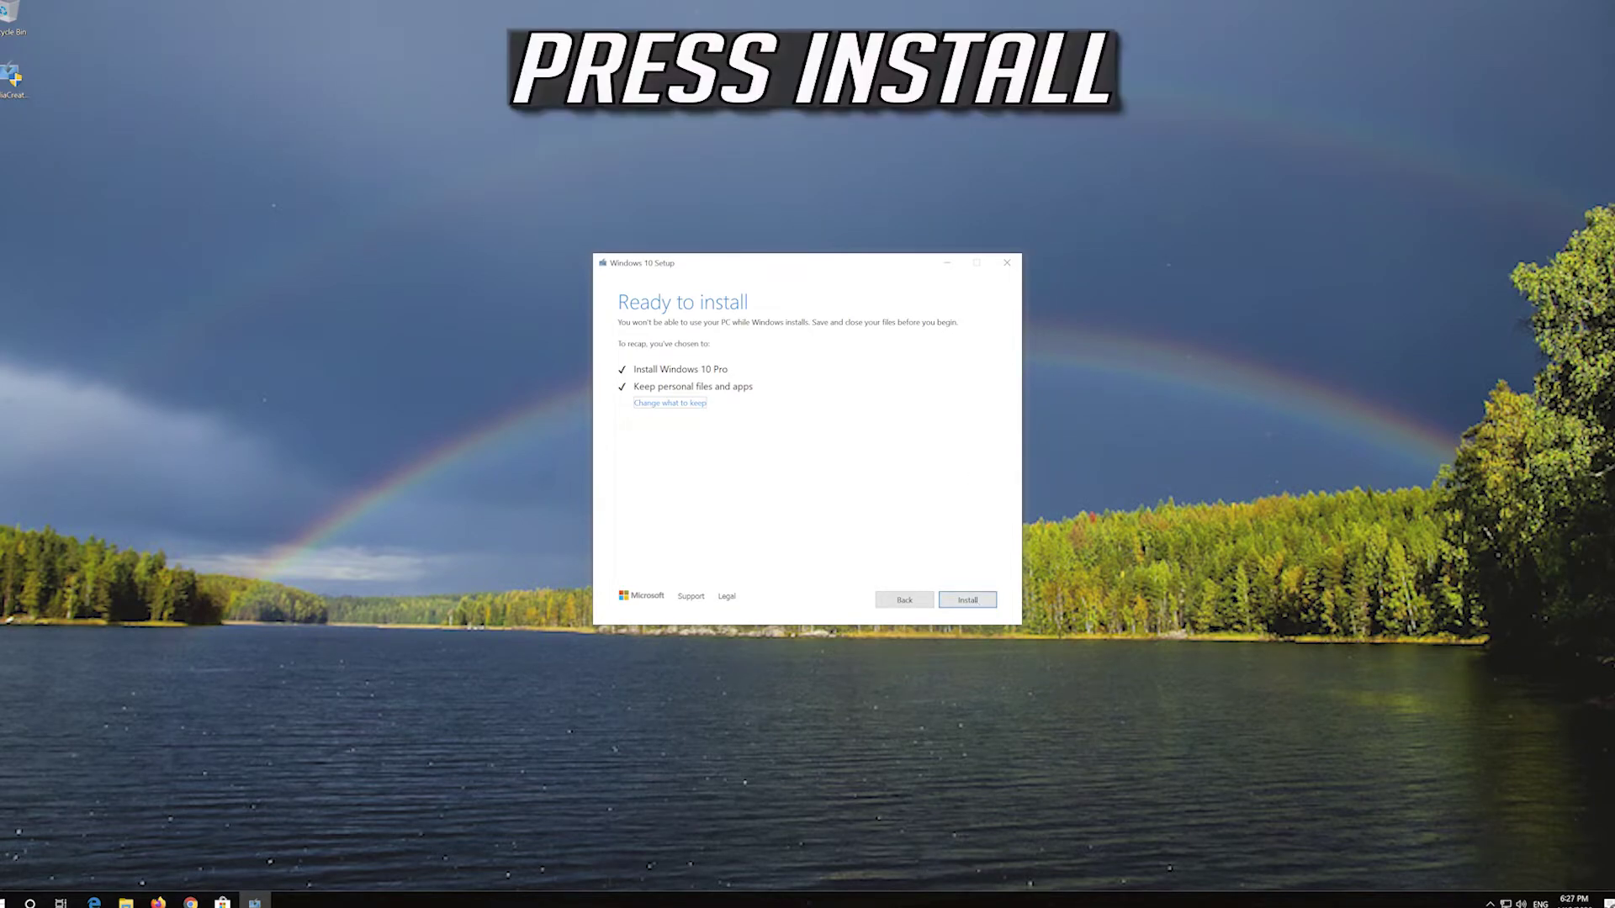
pyautogui.click(967, 602)
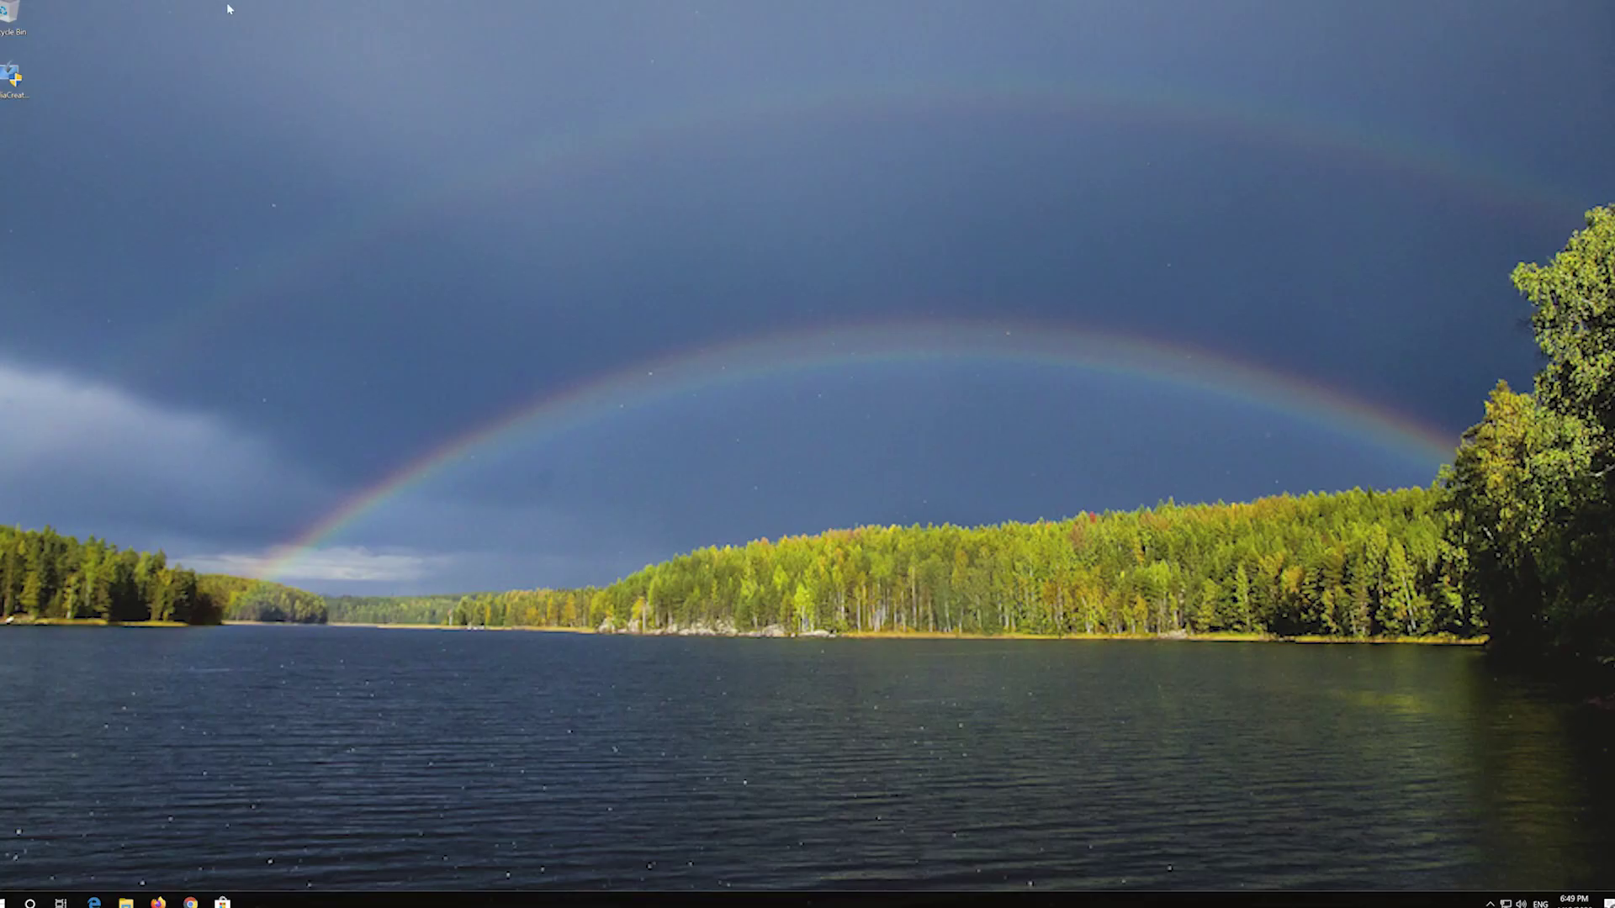
# Delete the media creation tool file from the desktop and empty the Recycle Bin to remove it permanently.
pyautogui.rightClick(4, 91)
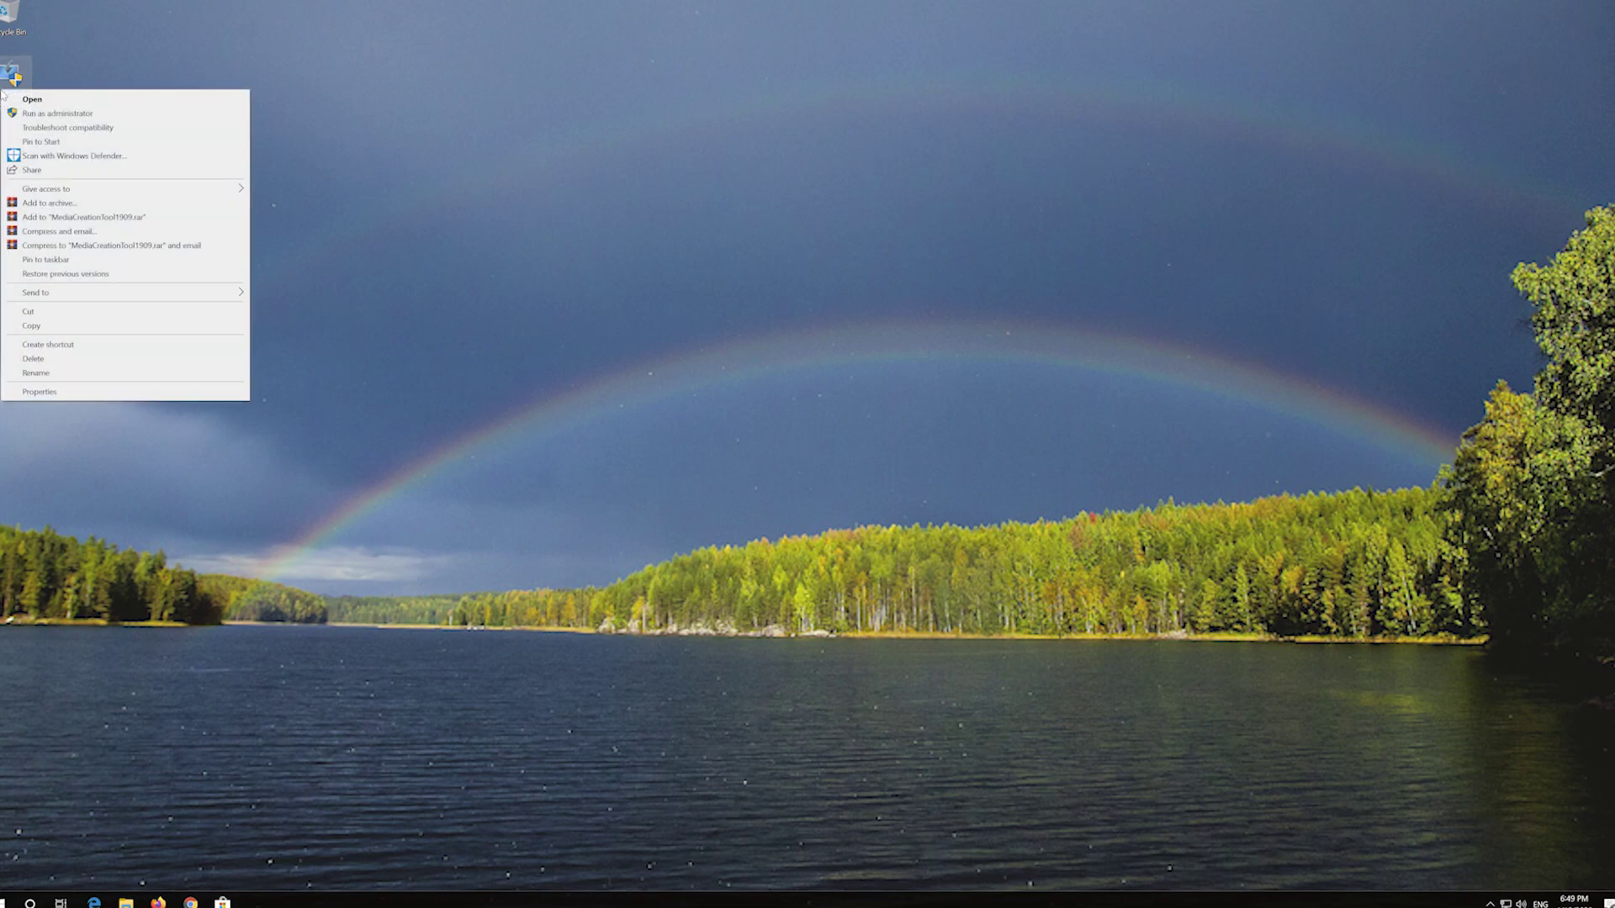
pyautogui.click(33, 360)
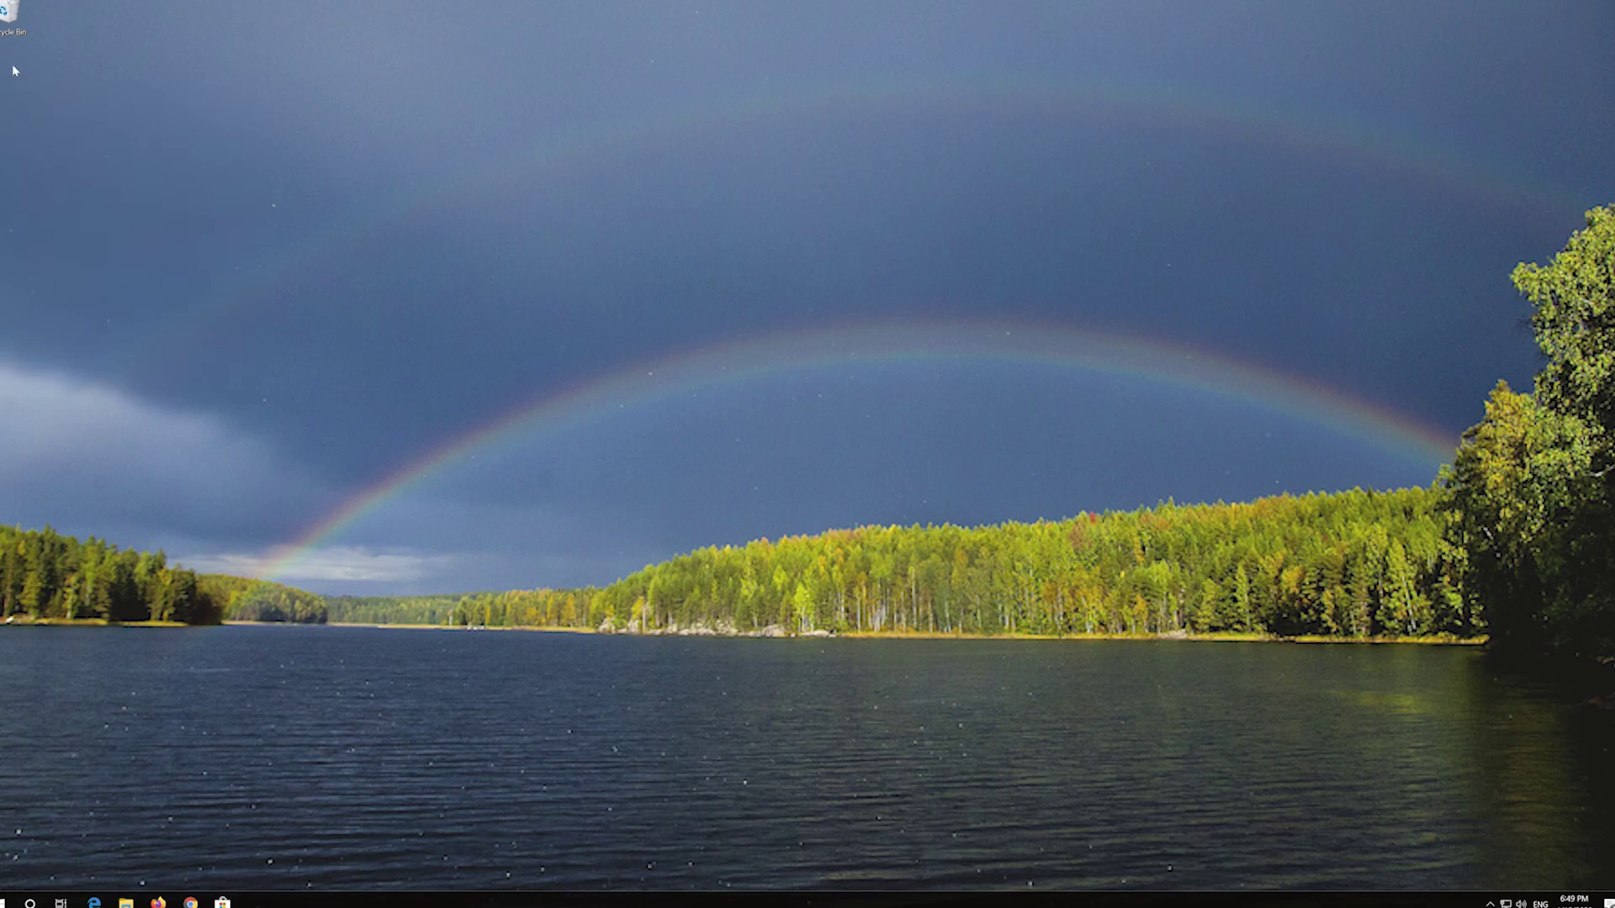
pyautogui.rightClick(10, 13)
pyautogui.click(50, 30)
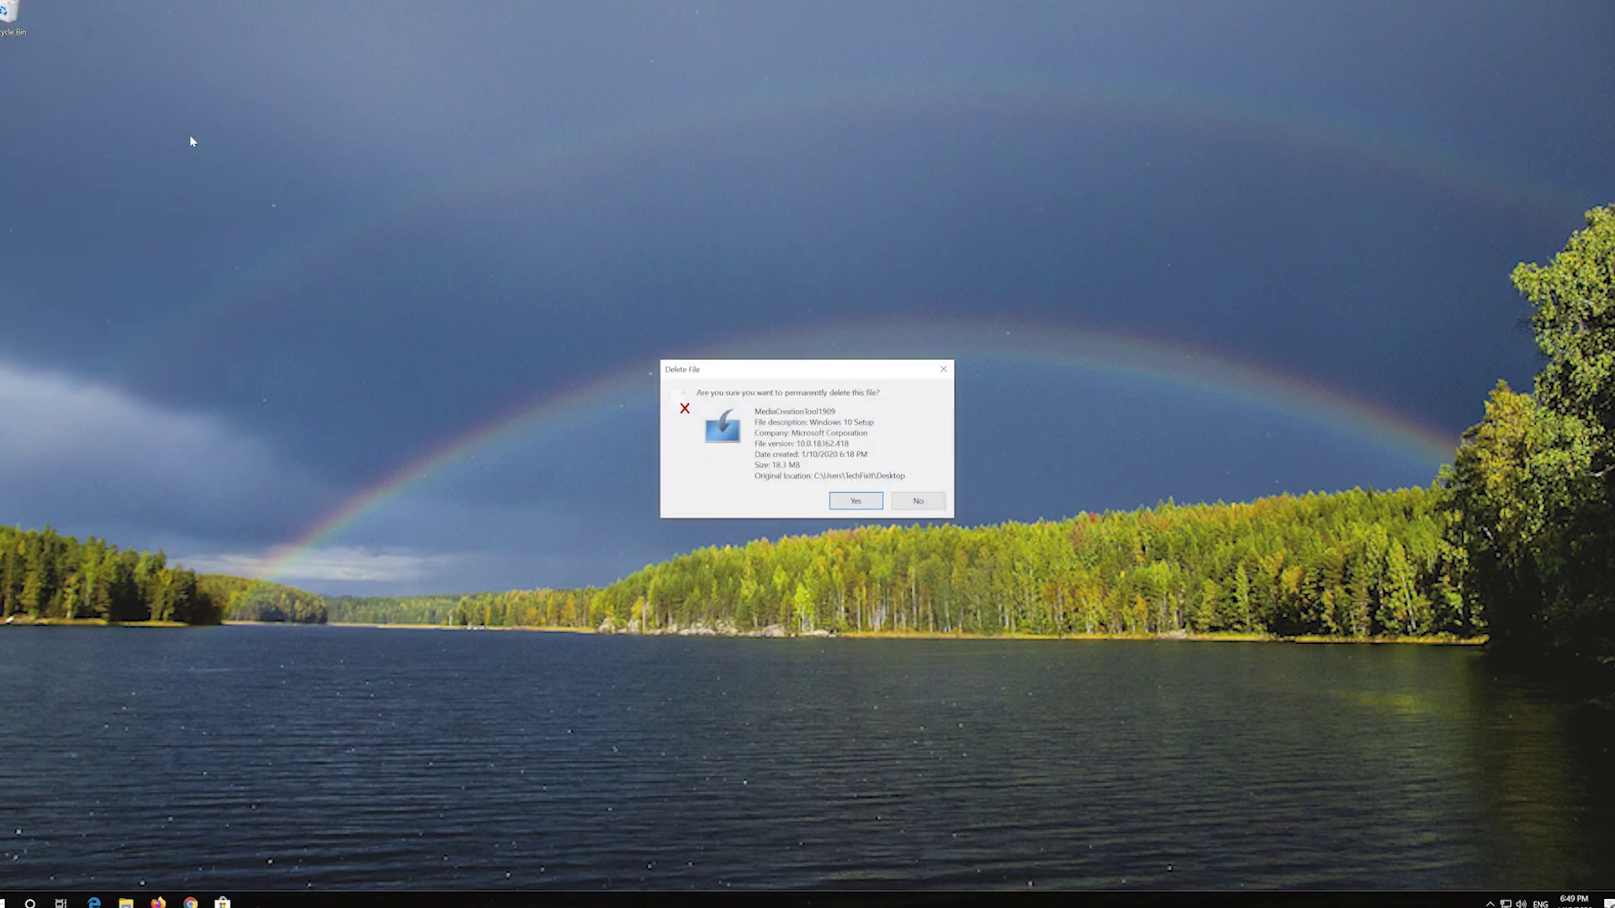
pyautogui.click(870, 498)
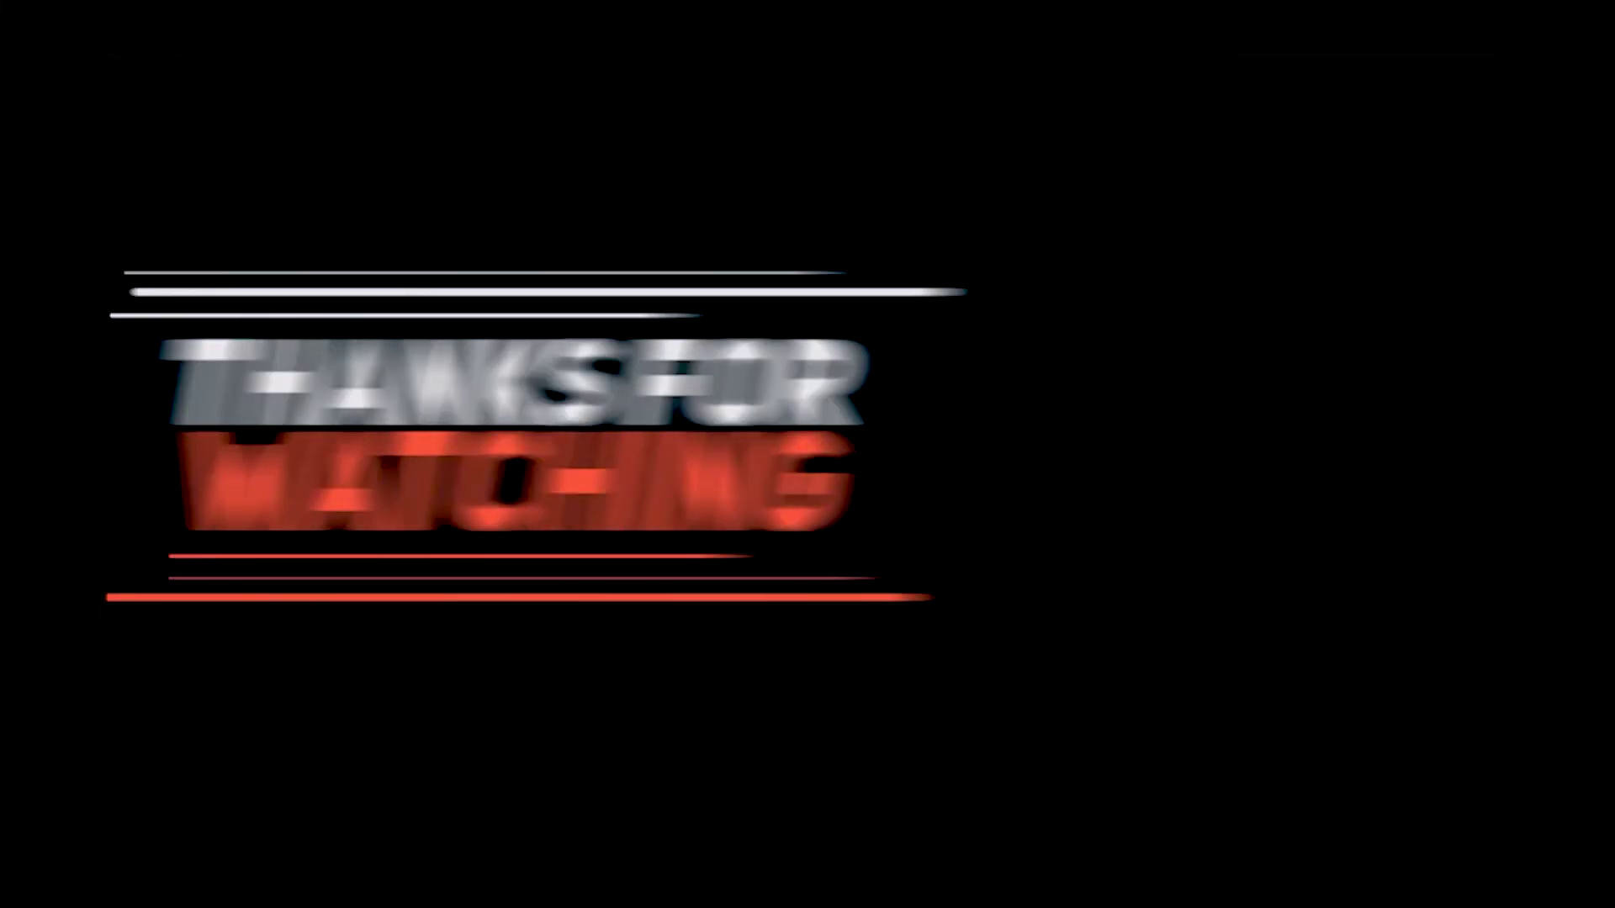